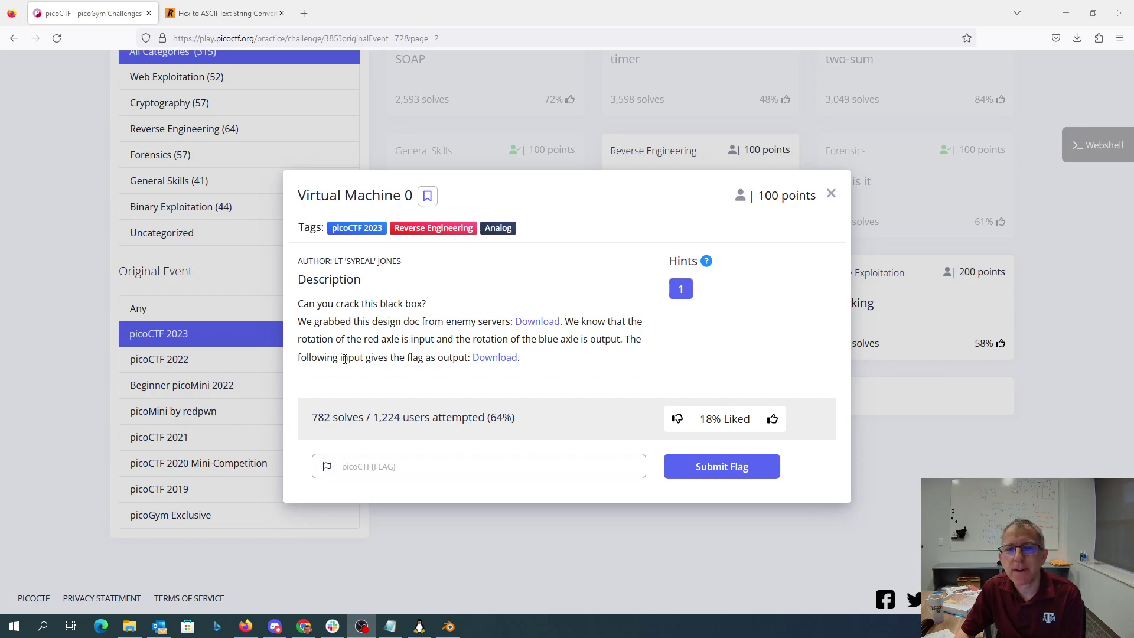
Step: Reveal hint 1 of the Virtual Machine 0 challenge and look over its downloaded design and input files
left_click(682, 292)
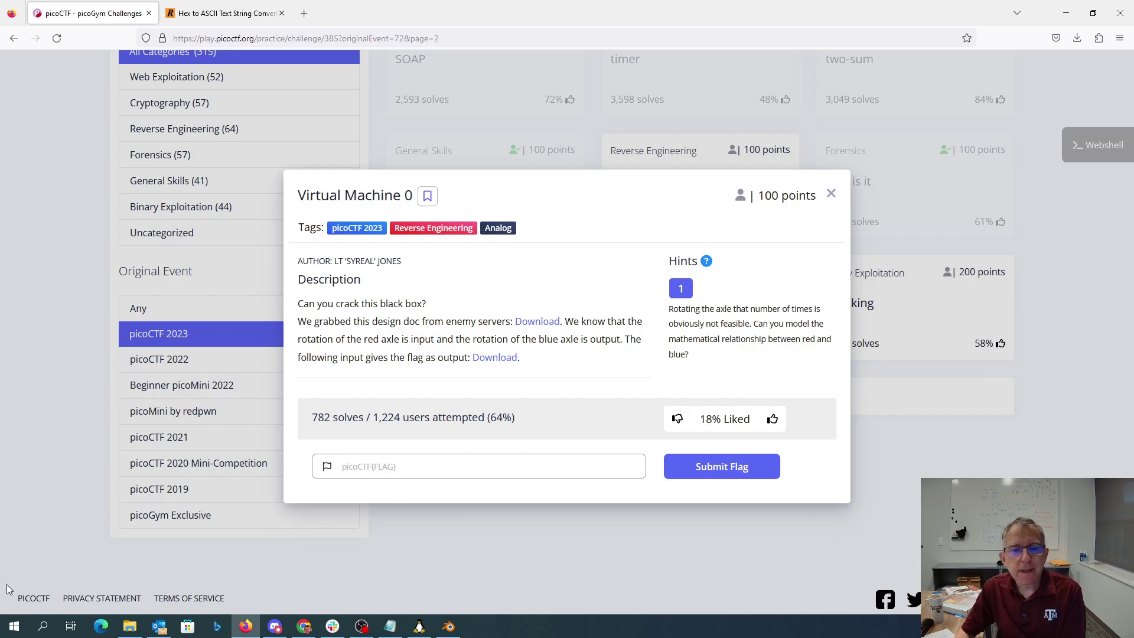
left_click(129, 626)
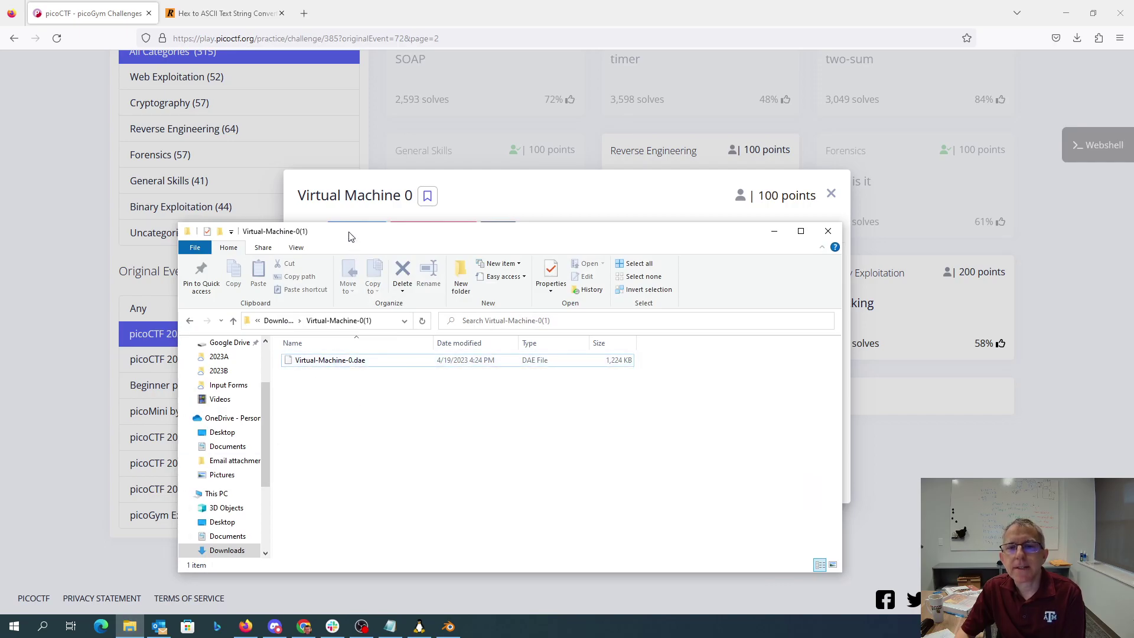
left_click_drag(348, 236, 288, 248)
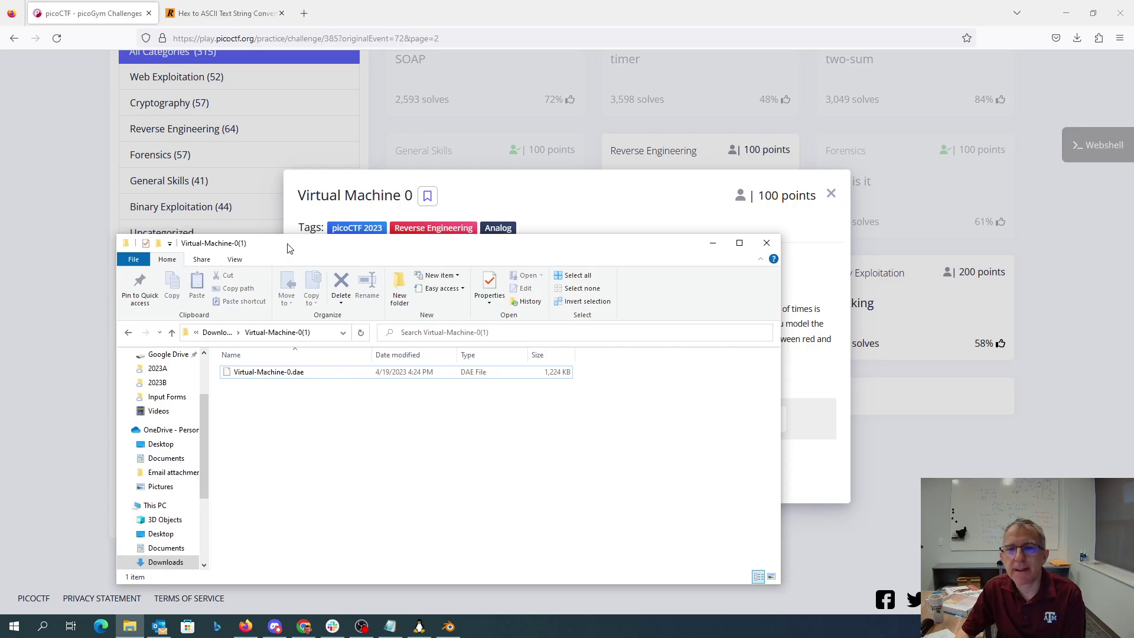
left_click(707, 246)
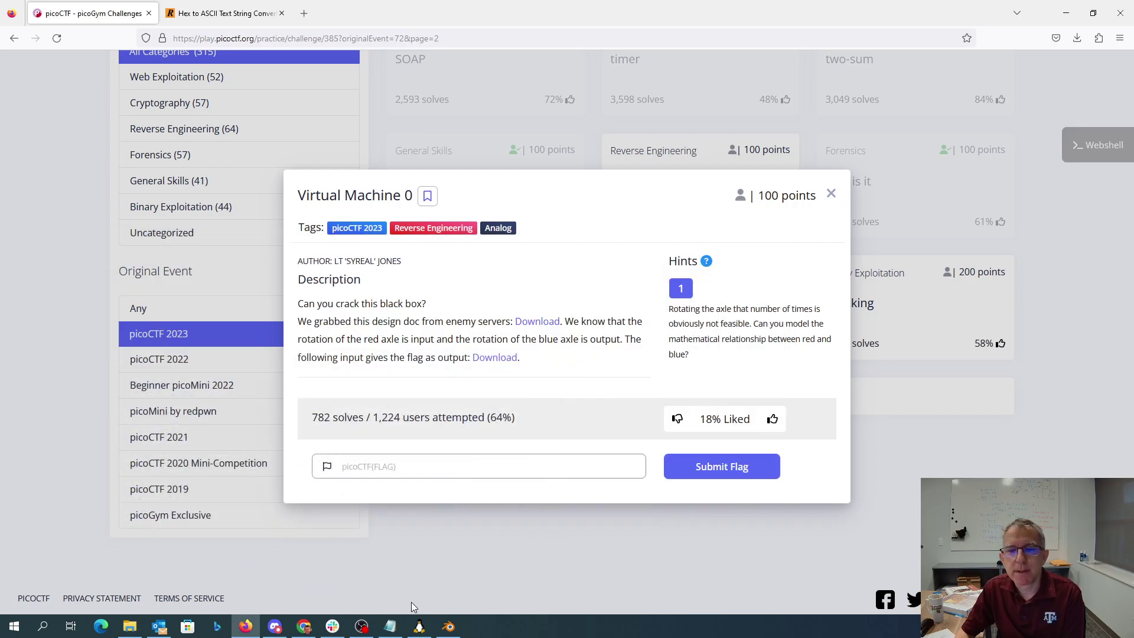
left_click(390, 628)
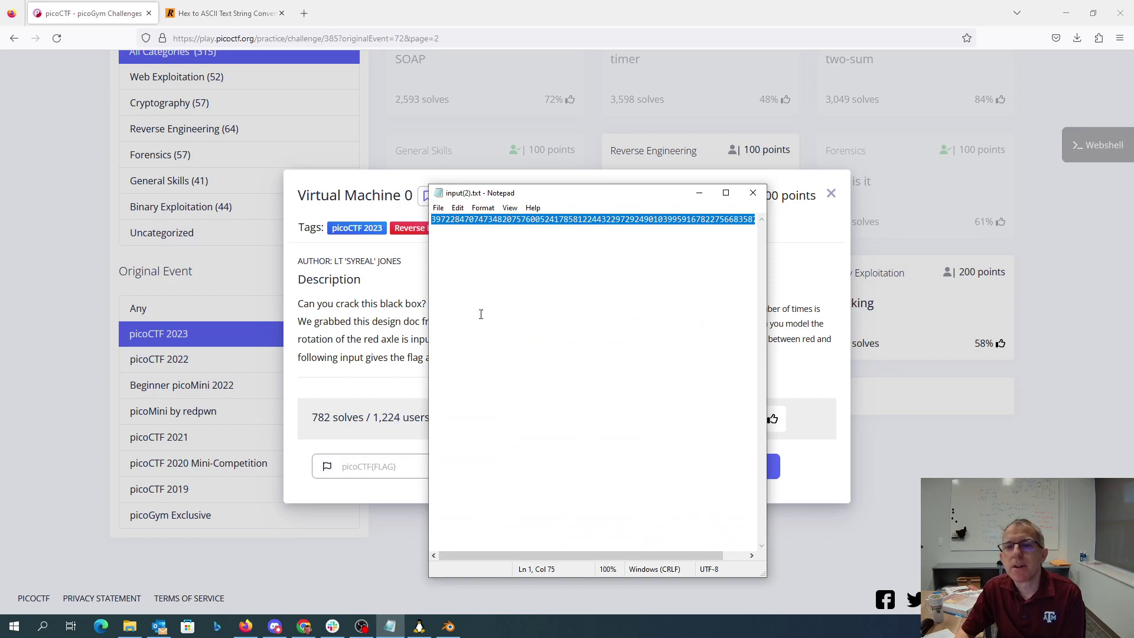
left_click(395, 334)
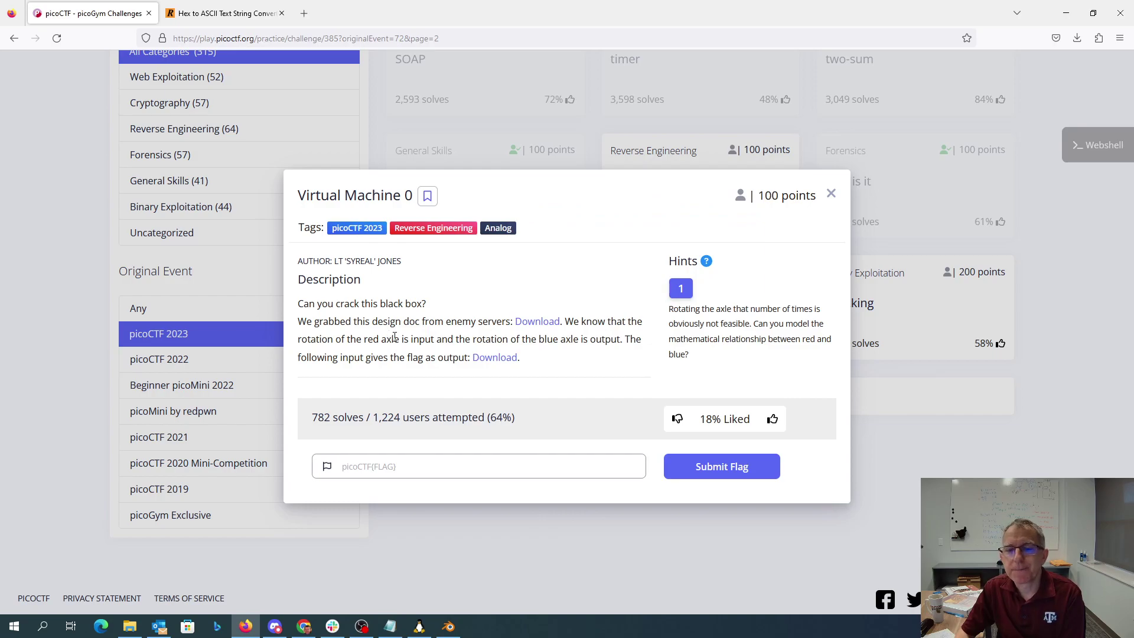
Step: Switch to Blender and delete the default cube from the scene
left_click(448, 626)
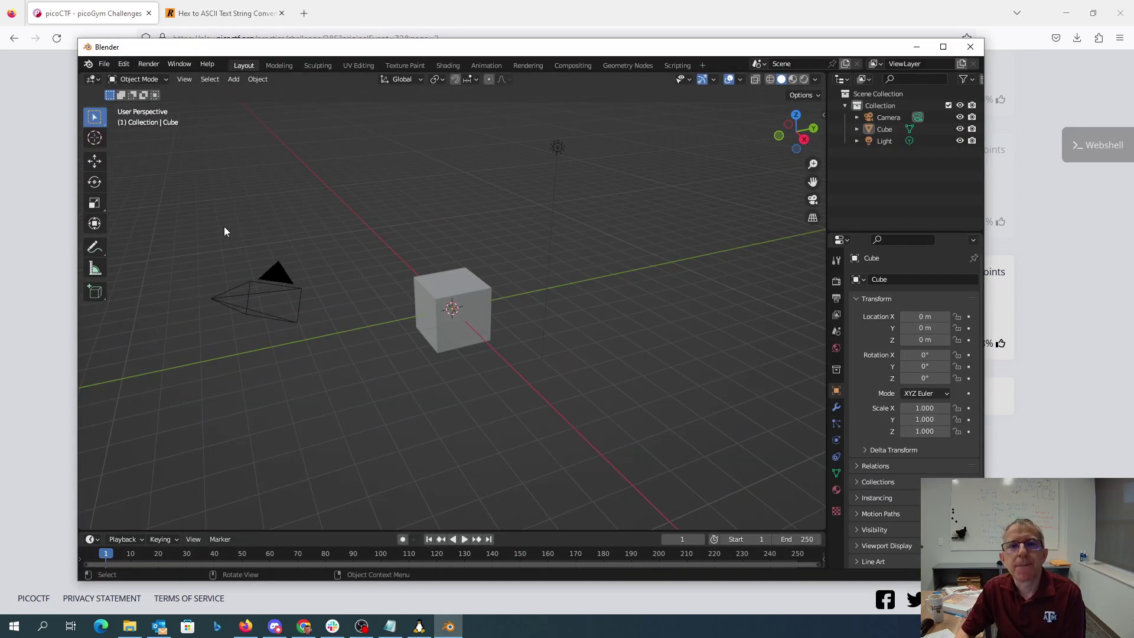
left_click(471, 328)
right_click(471, 329)
left_click(471, 329)
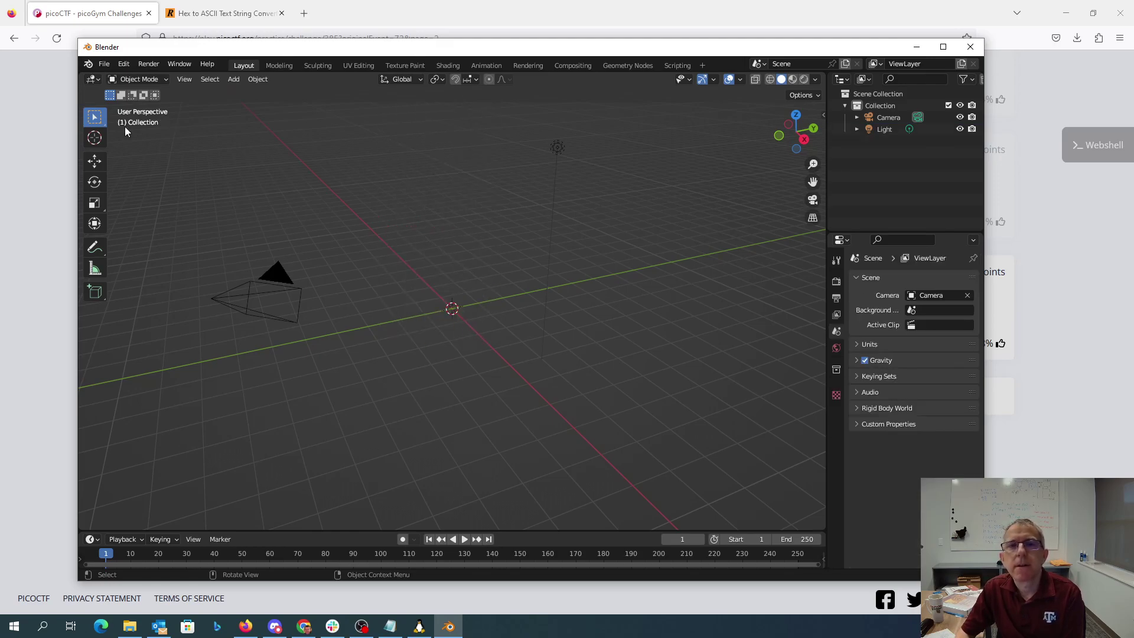
Step: Import the Collada file Virtual-Machine-0.dae from the Virtual-Machine-0(1) folder in Downloads
left_click(104, 64)
mouse_move(136, 224)
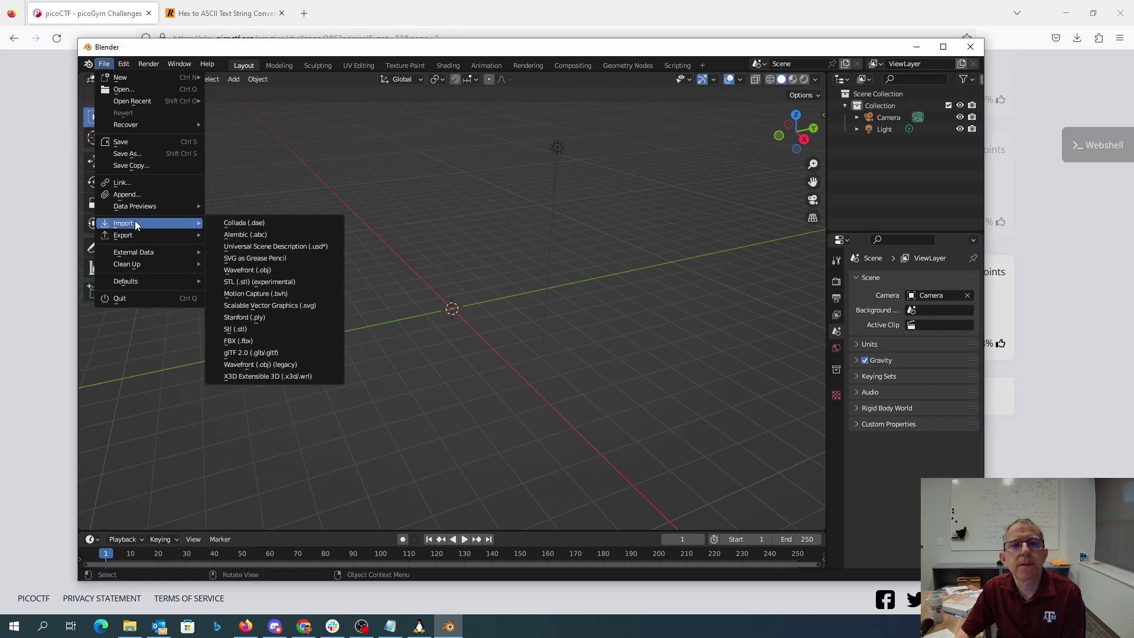
left_click(253, 222)
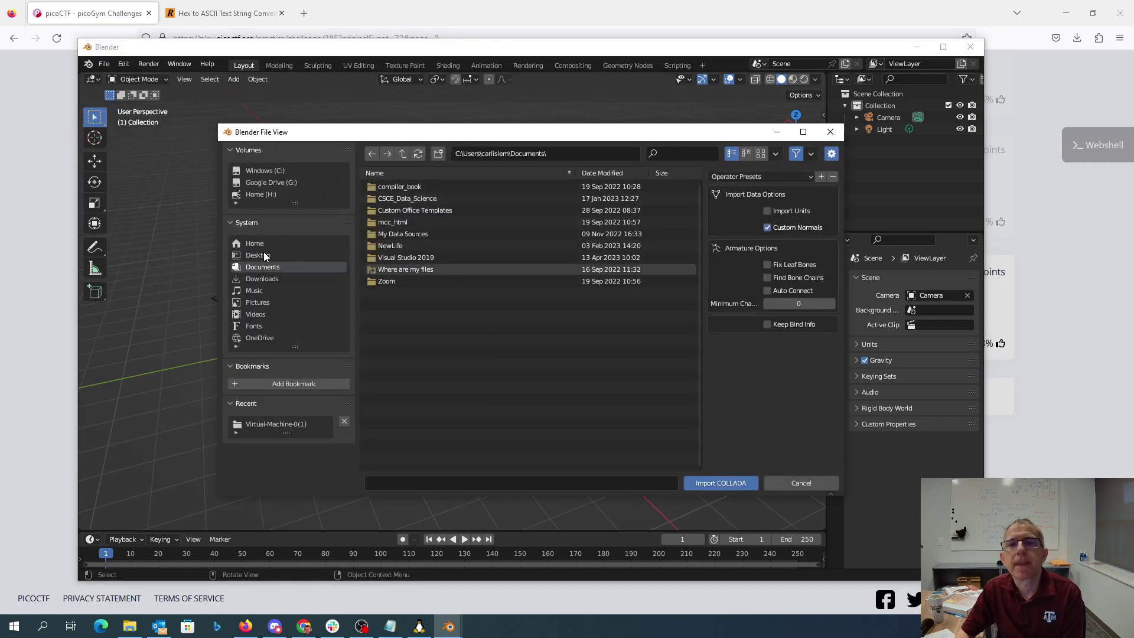
left_click(260, 280)
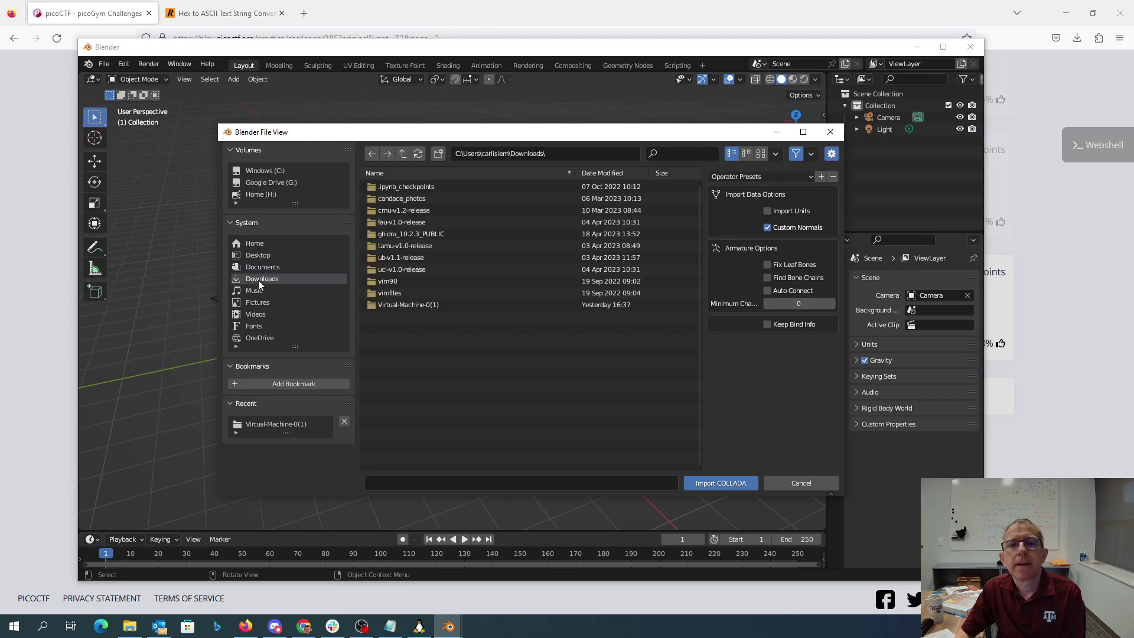
double_click(390, 304)
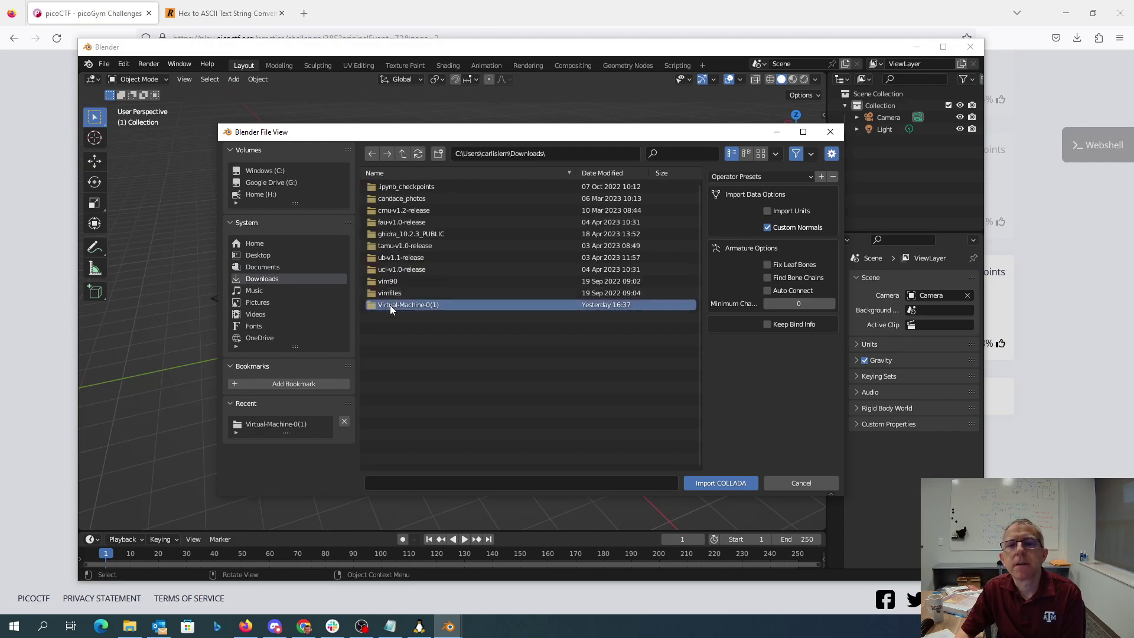
left_click(394, 187)
double_click(394, 187)
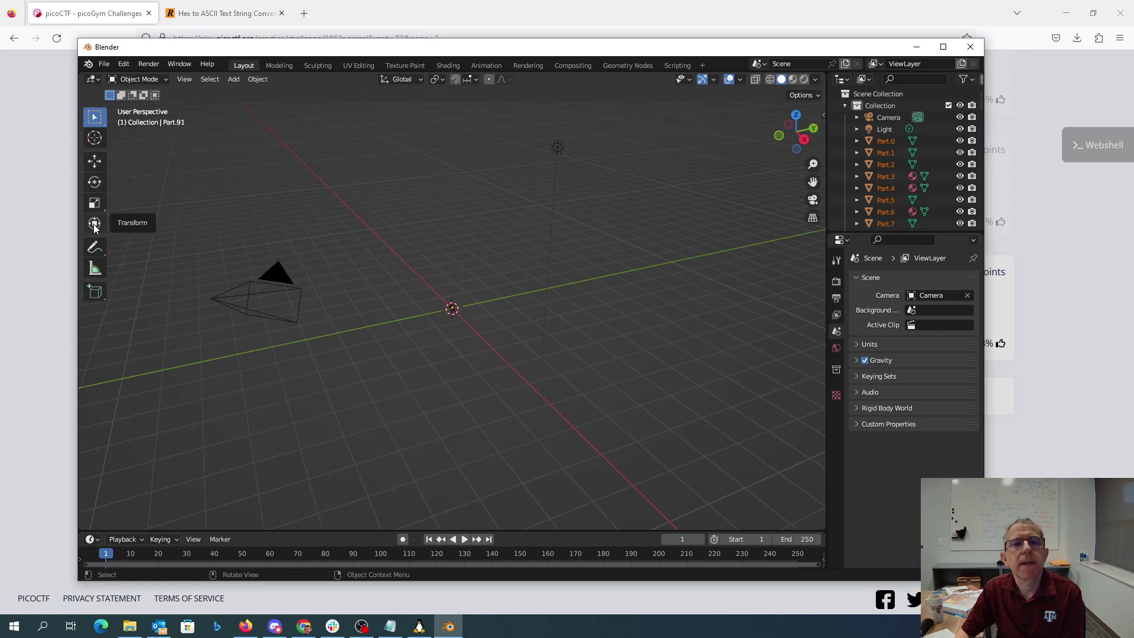
Step: Scale the imported model up along X, Y and Z, bringing Part.91's scale to about 0.101, 0.040 and 0.041, and deselect it
left_click(95, 203)
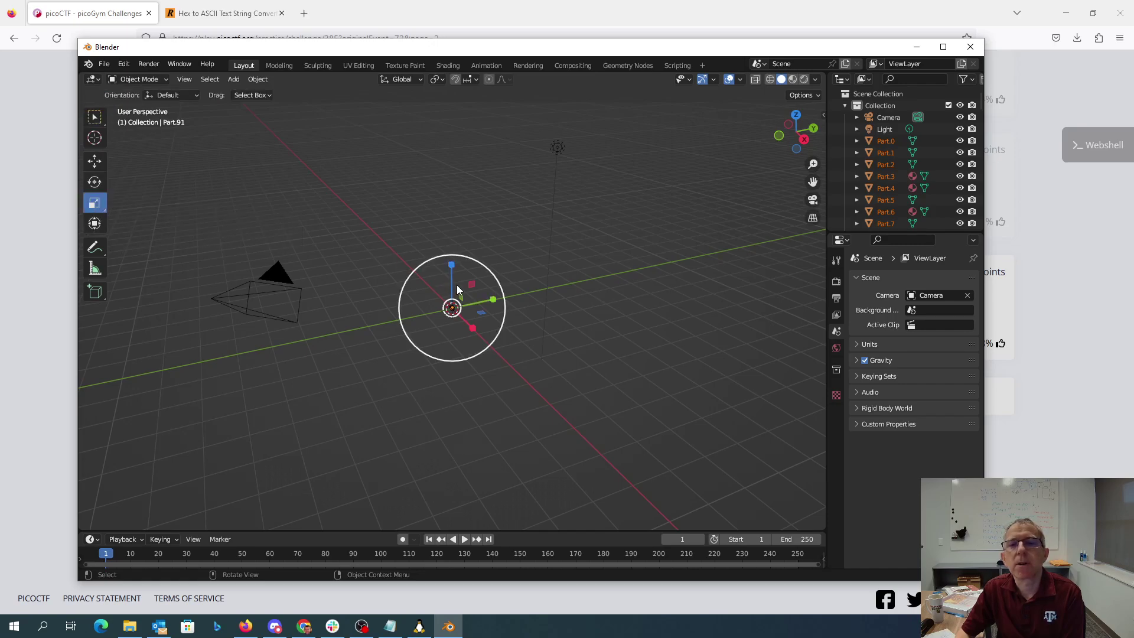
key("s")
key("x")
left_click_drag(451, 289, 445, 451)
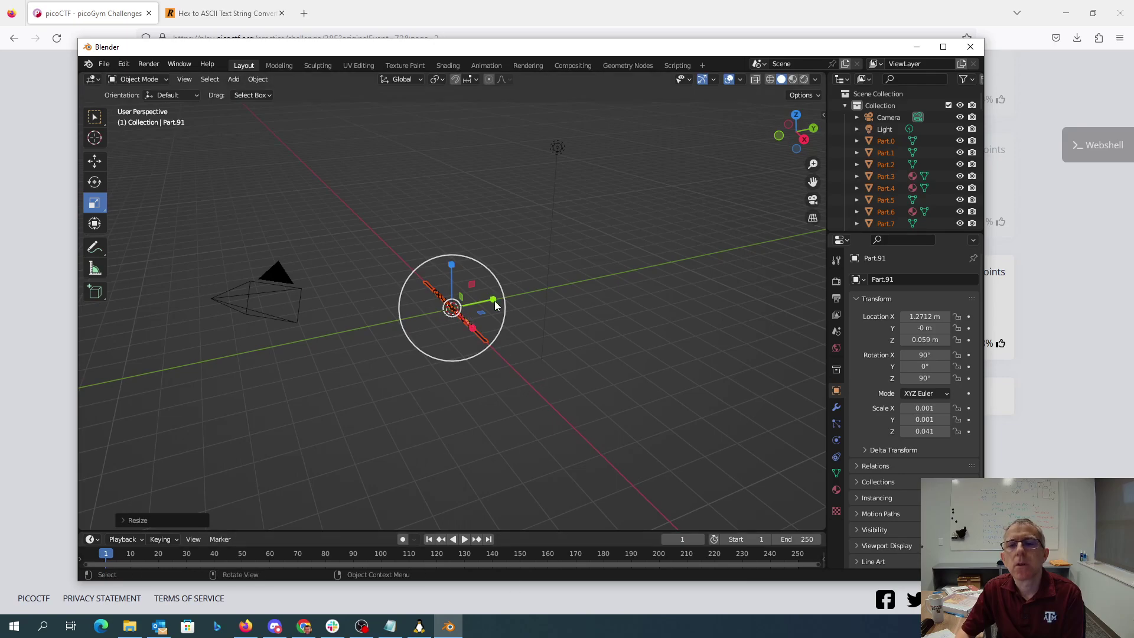
left_click_drag(492, 299, 768, 224)
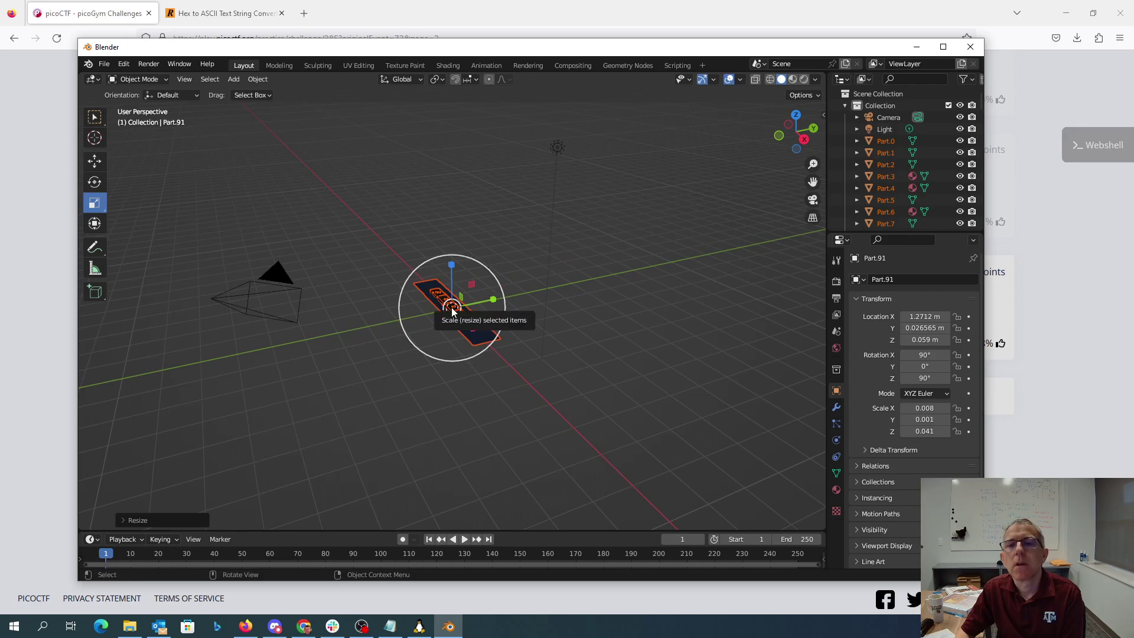
left_click_drag(470, 287, 494, 456)
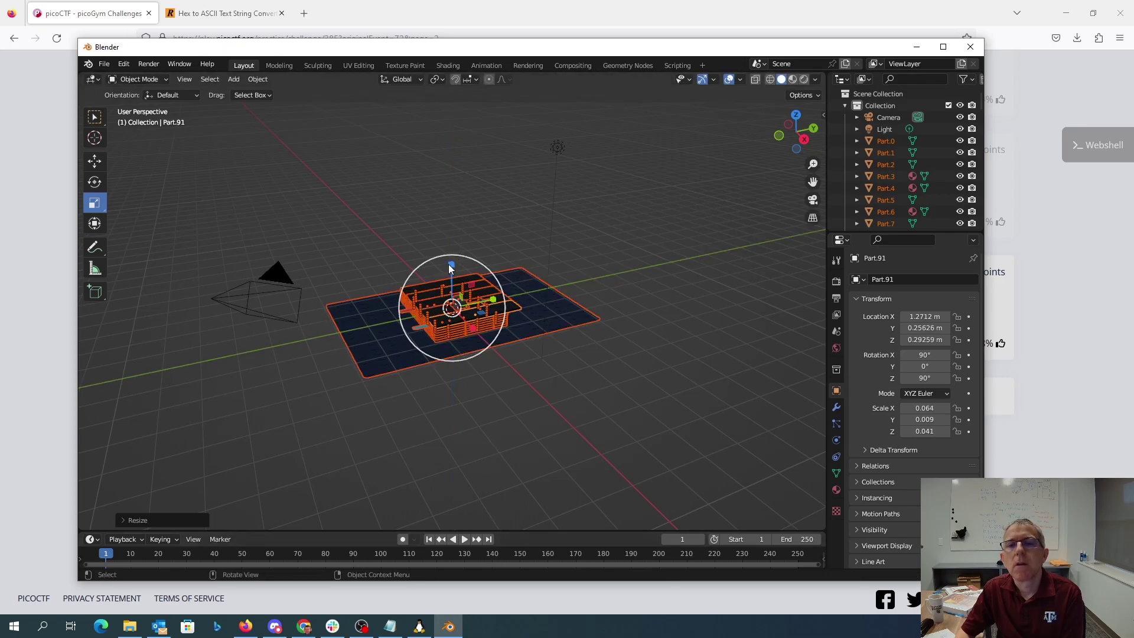
left_click_drag(451, 265, 472, 98)
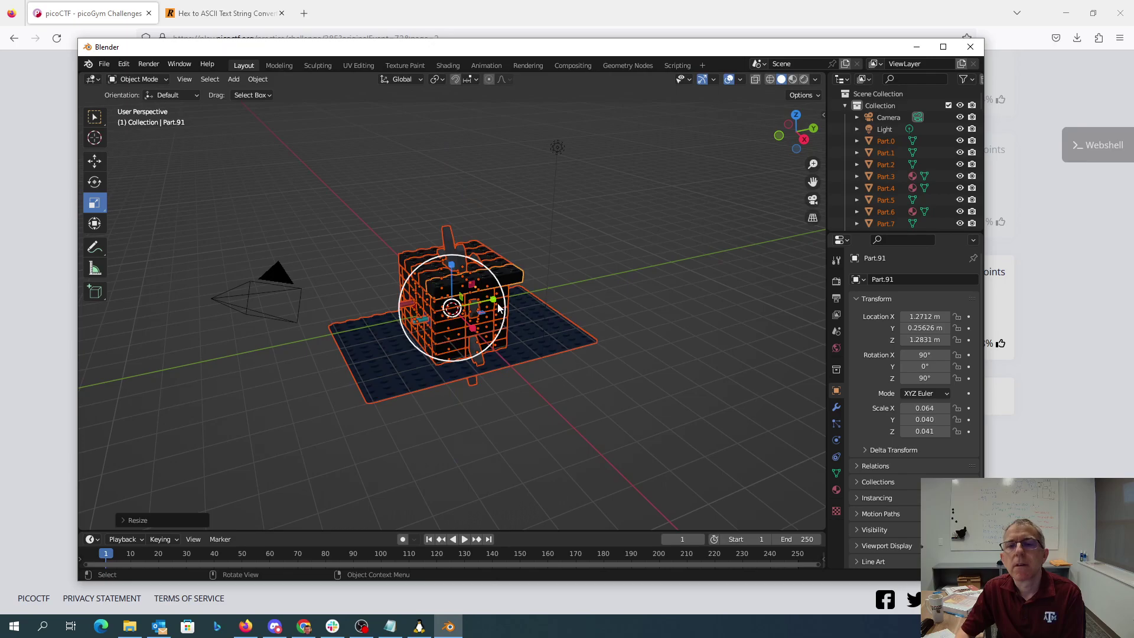
left_click_drag(495, 300, 527, 344)
left_click(509, 425)
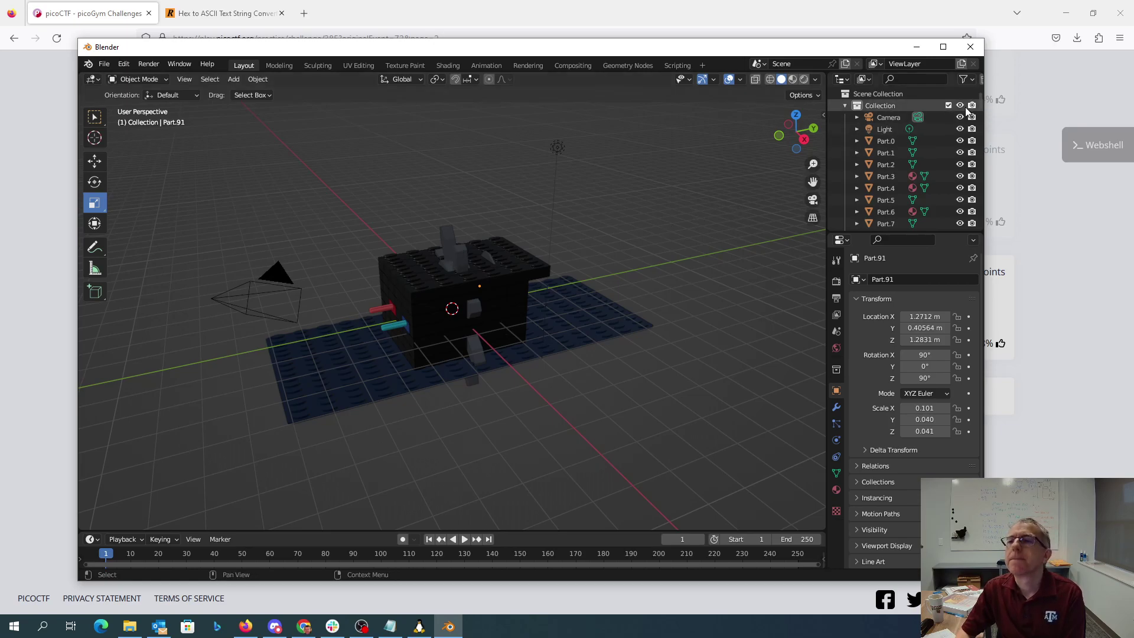
Step: Toggle Part.0's visibility to identify the piece and hide Part.2 in the scene
left_click(960, 141)
left_click(960, 140)
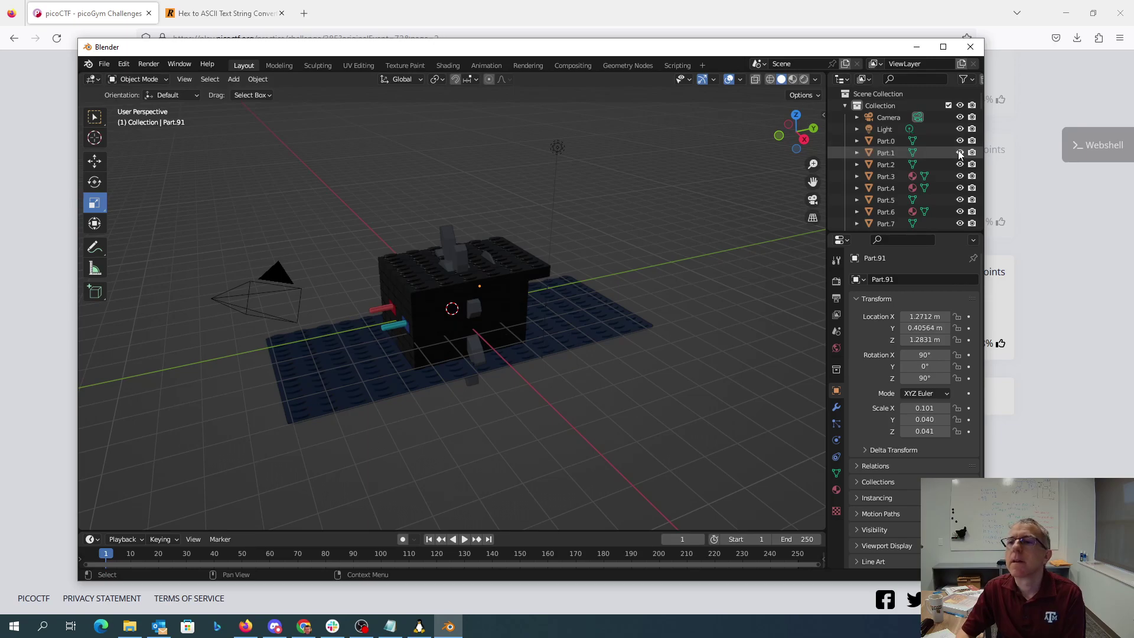
left_click(960, 164)
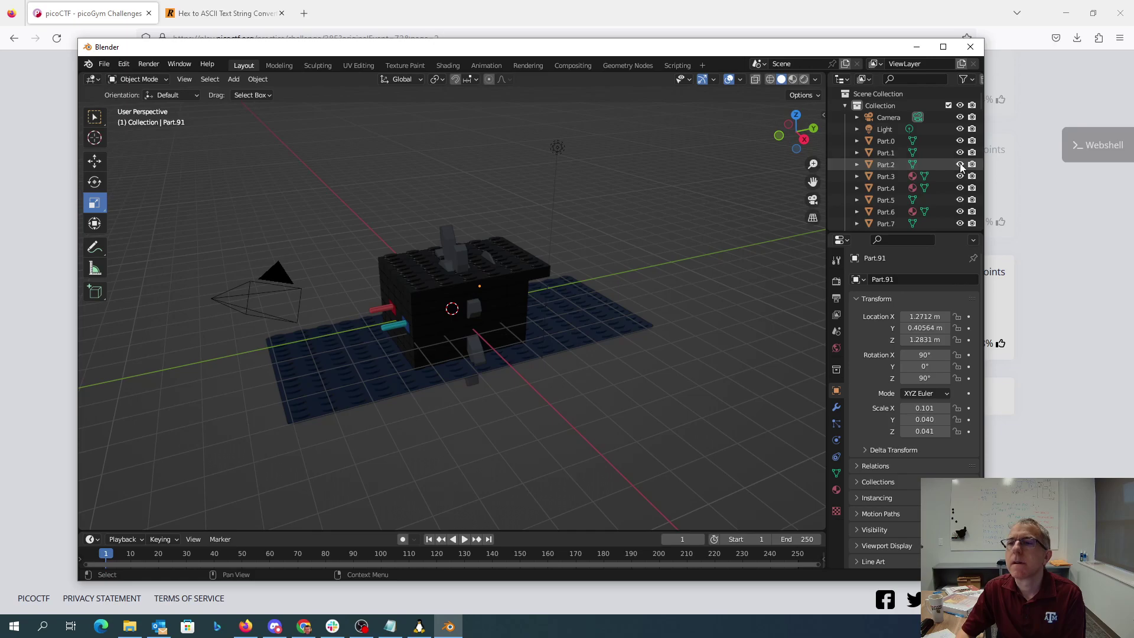
left_click(960, 165)
left_click(960, 165)
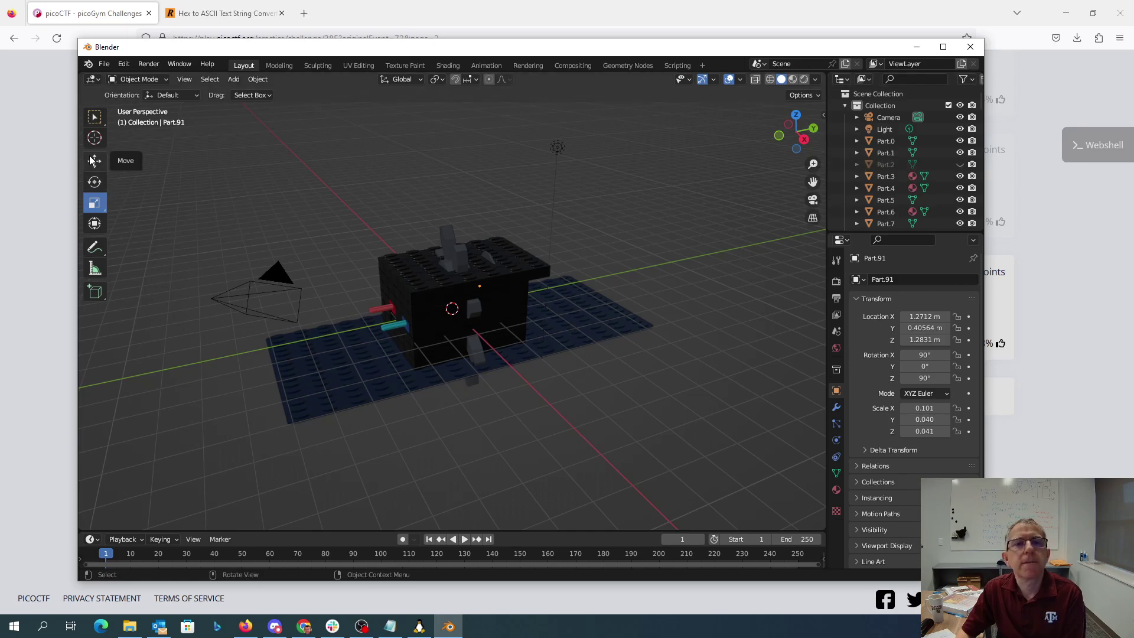
Step: Select the whole model and rotate it freely with the Rotate tool so the red and blue axles face the view
left_click(94, 182)
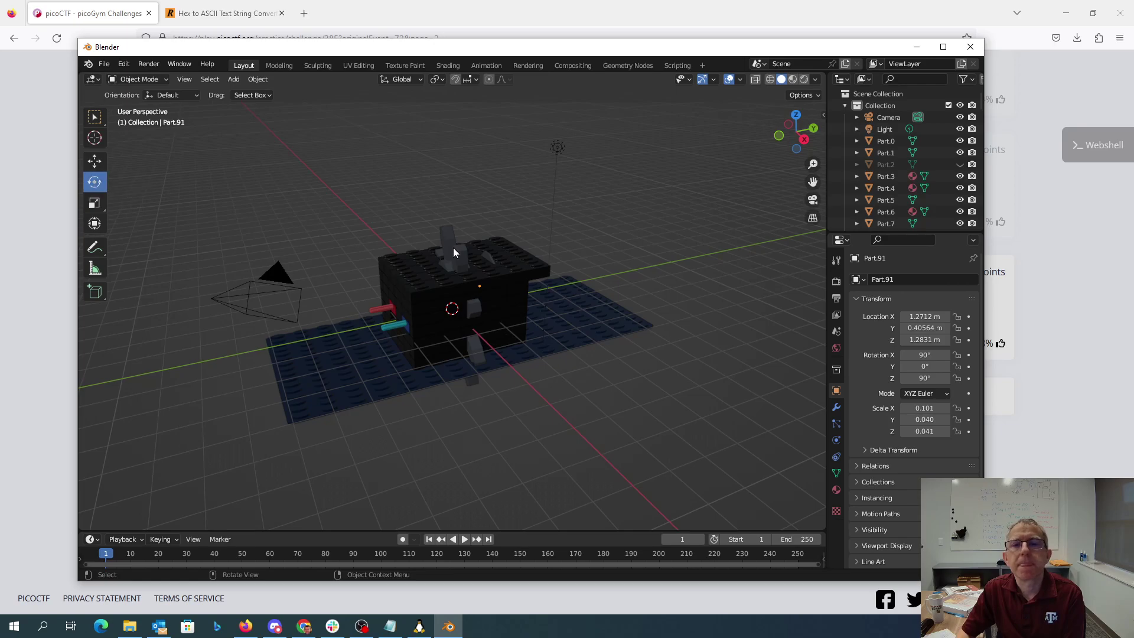
left_click_drag(454, 252, 408, 184)
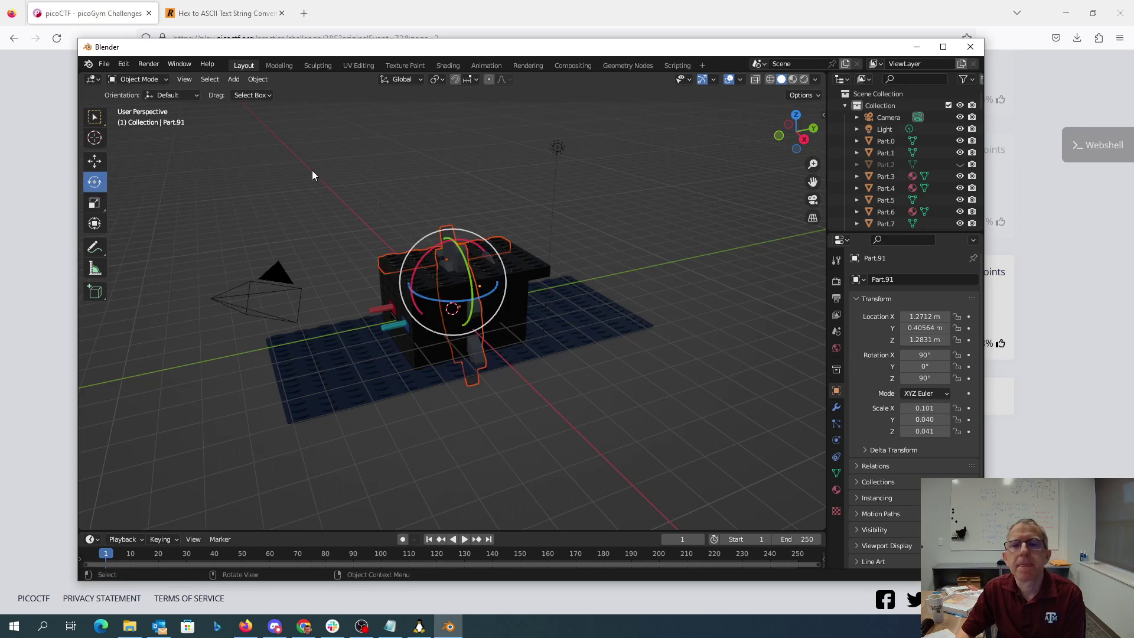
left_click_drag(310, 167, 585, 387)
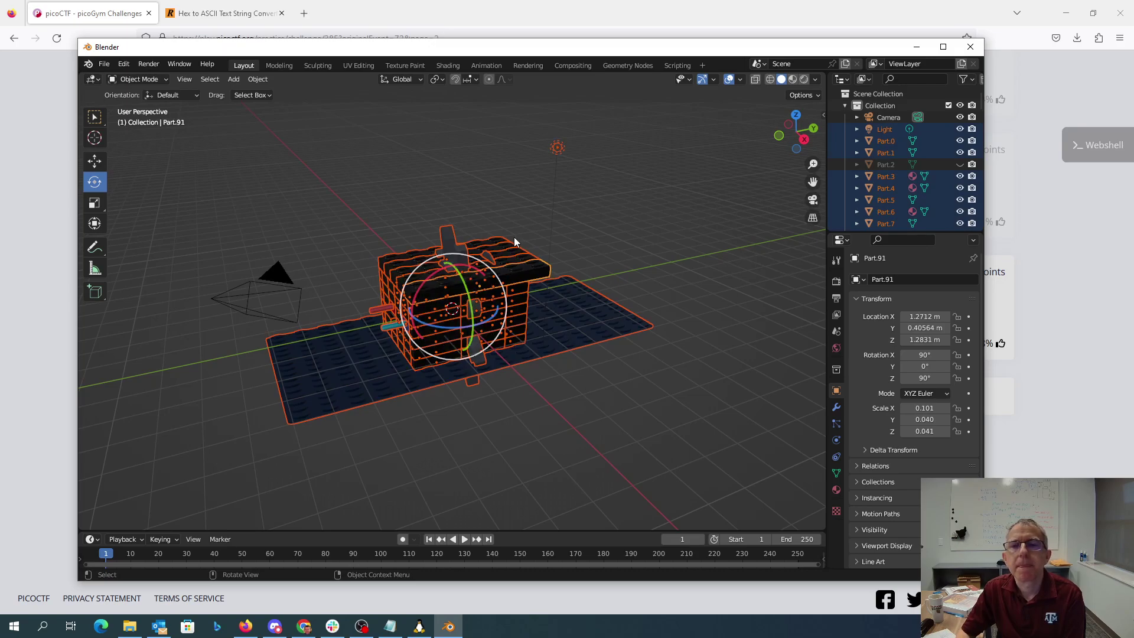
left_click_drag(514, 236, 484, 193)
left_click_drag(310, 201, 632, 455)
left_click_drag(468, 319, 633, 177)
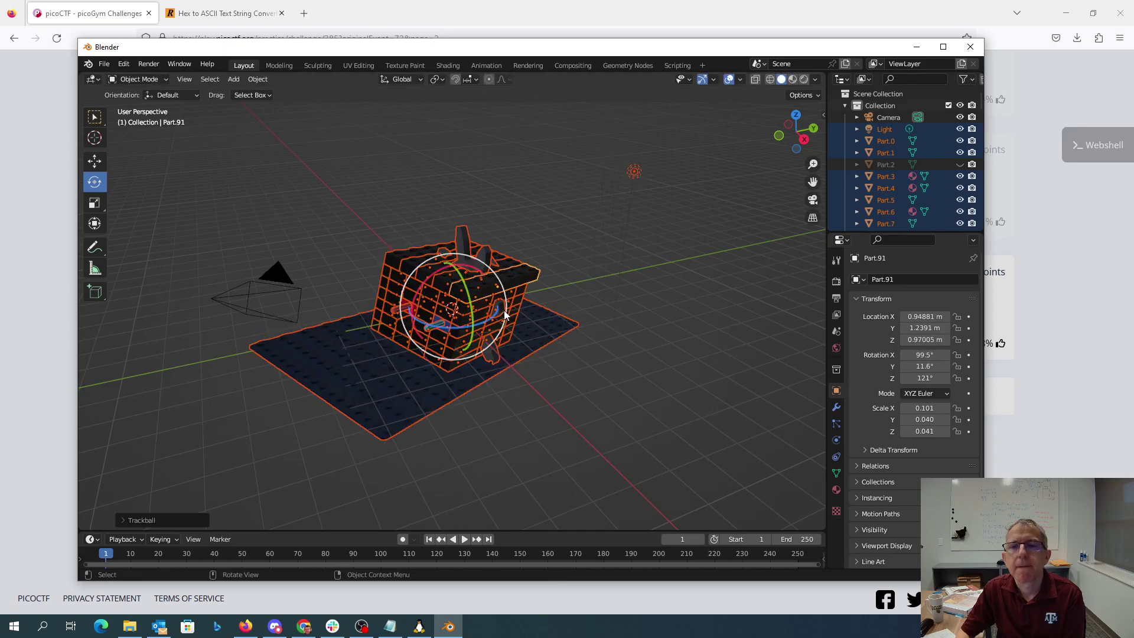
key("ctrl+z")
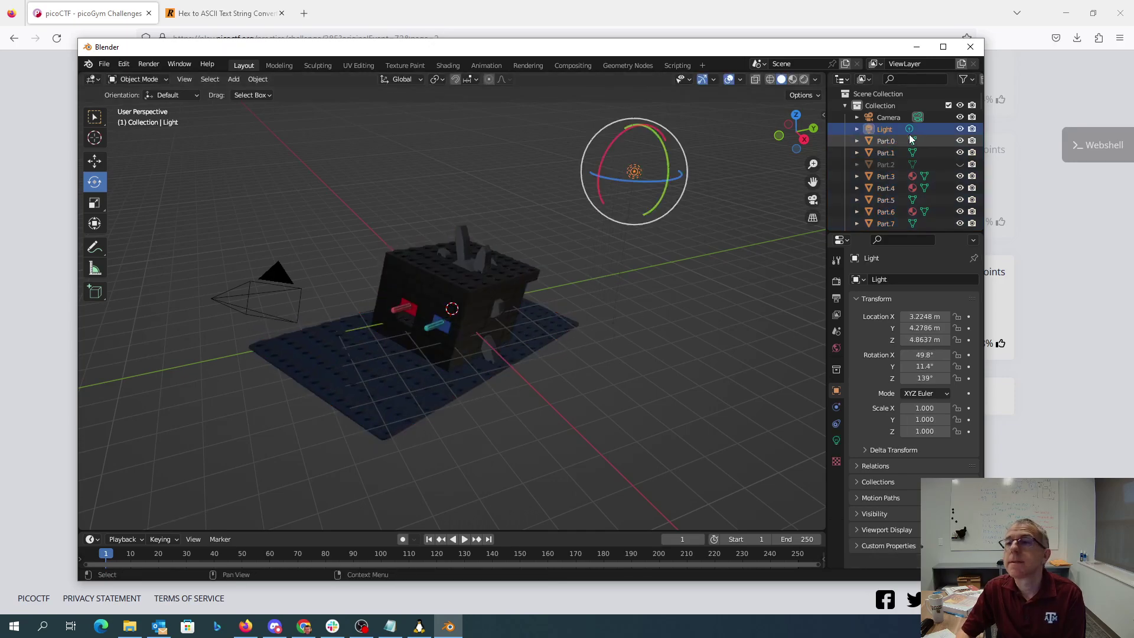
Step: Hide Part.3 and the blue base plate Part.5, toggling Part.4 off and on to identify it
left_click(960, 176)
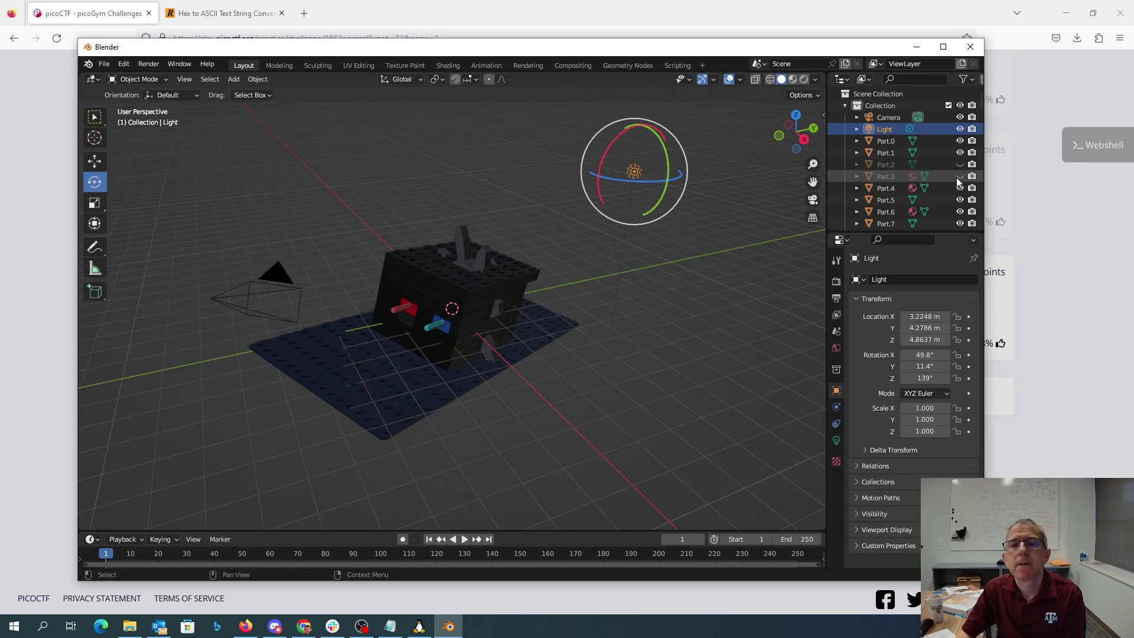
left_click(960, 188)
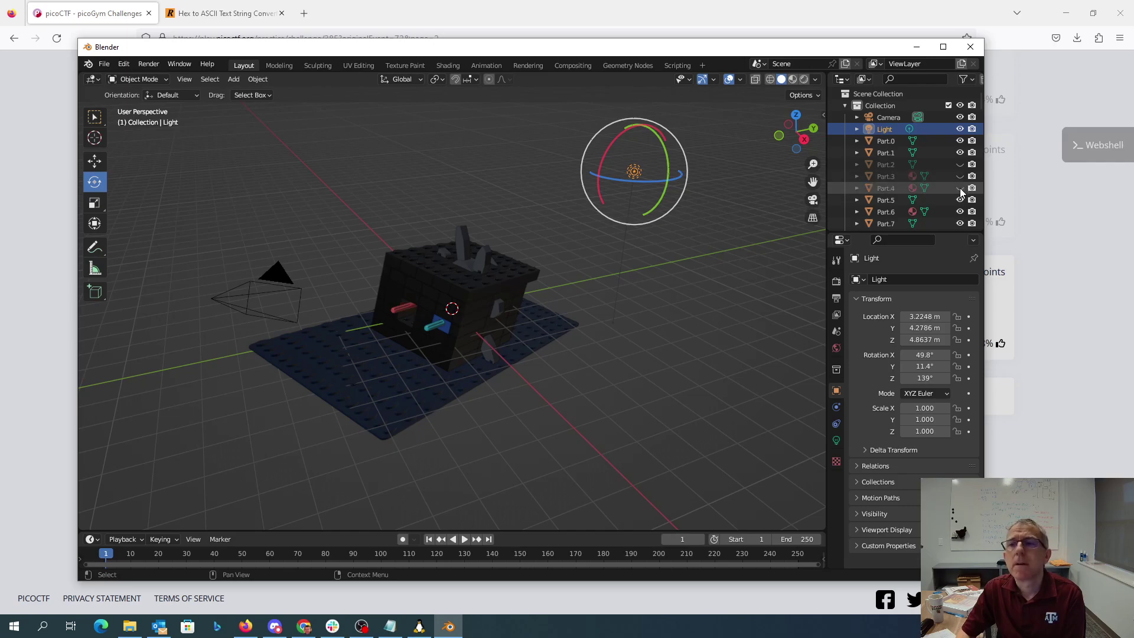
left_click(960, 188)
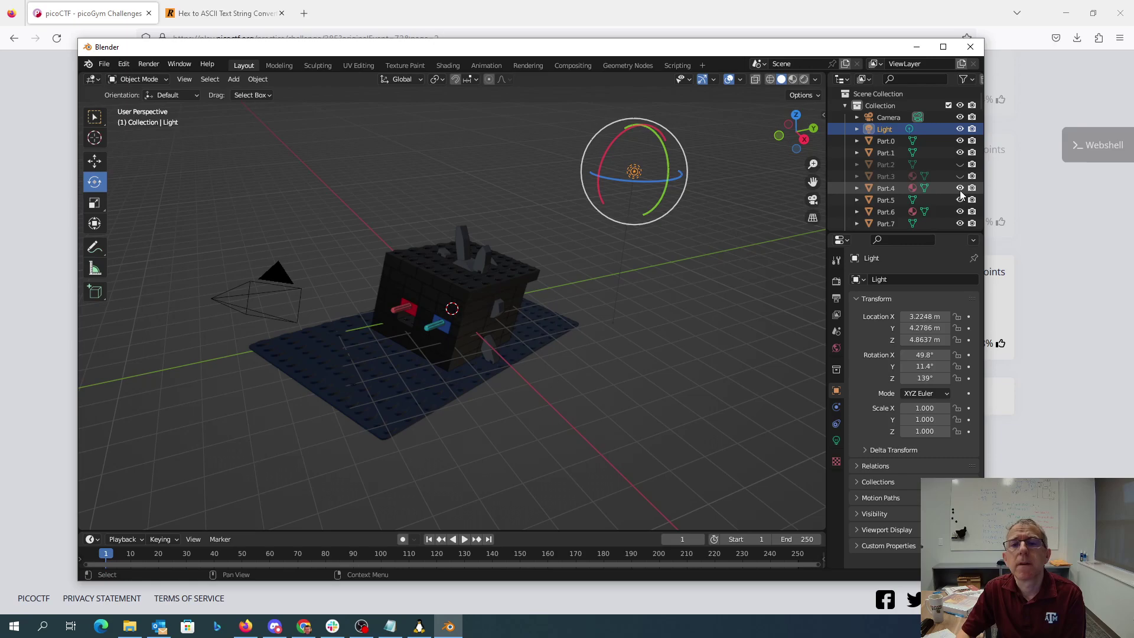
left_click(960, 199)
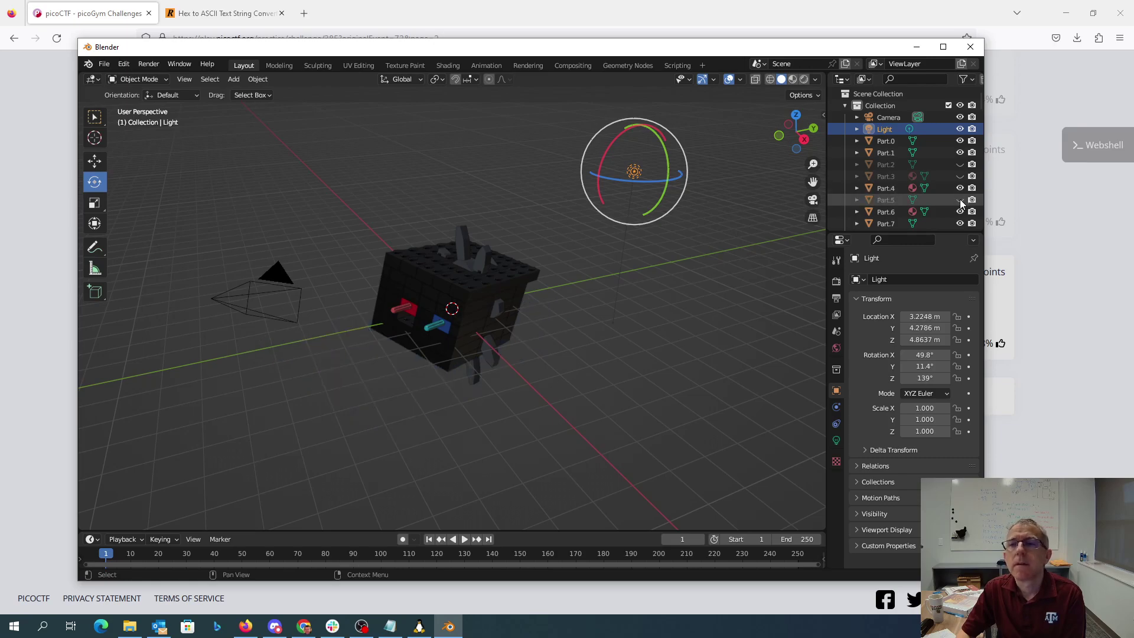
left_click(959, 200)
left_click(960, 188)
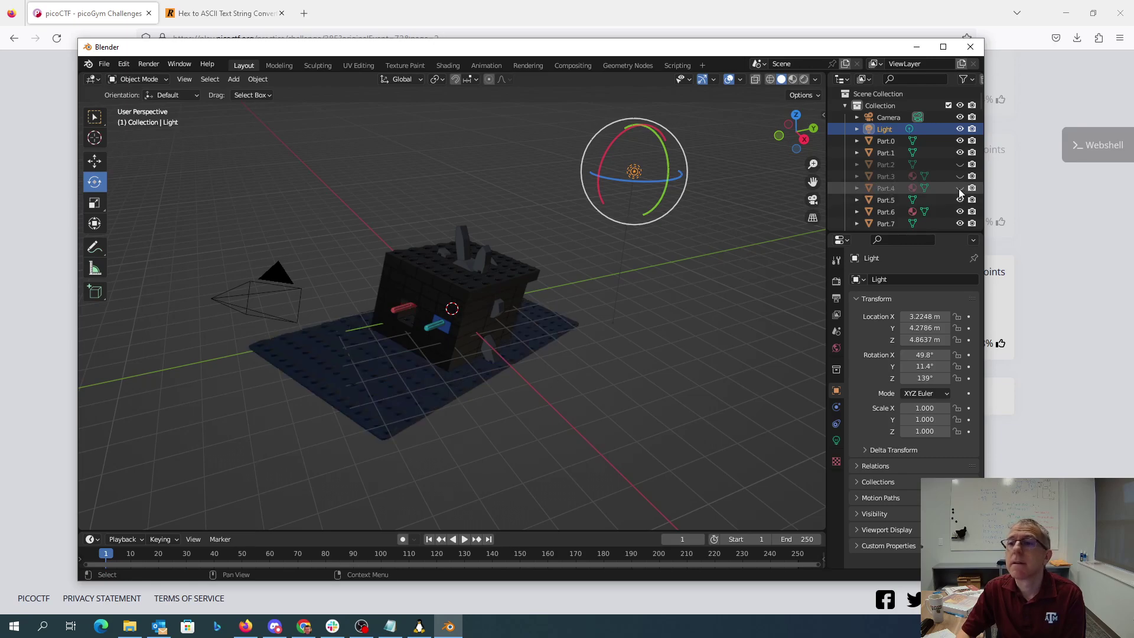
left_click(960, 188)
left_click(959, 199)
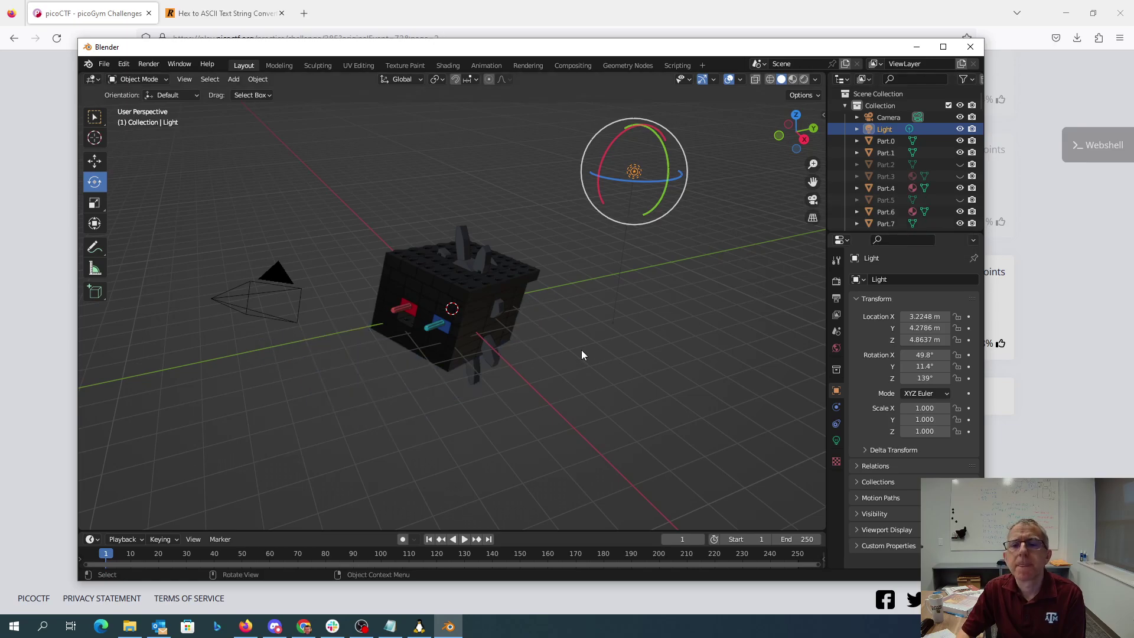
Step: Select the visible parts and trackball-rotate them by about -103 and 43 degrees to expose the gears through the open underside
left_click_drag(581, 350, 366, 187)
key("r")
key("r")
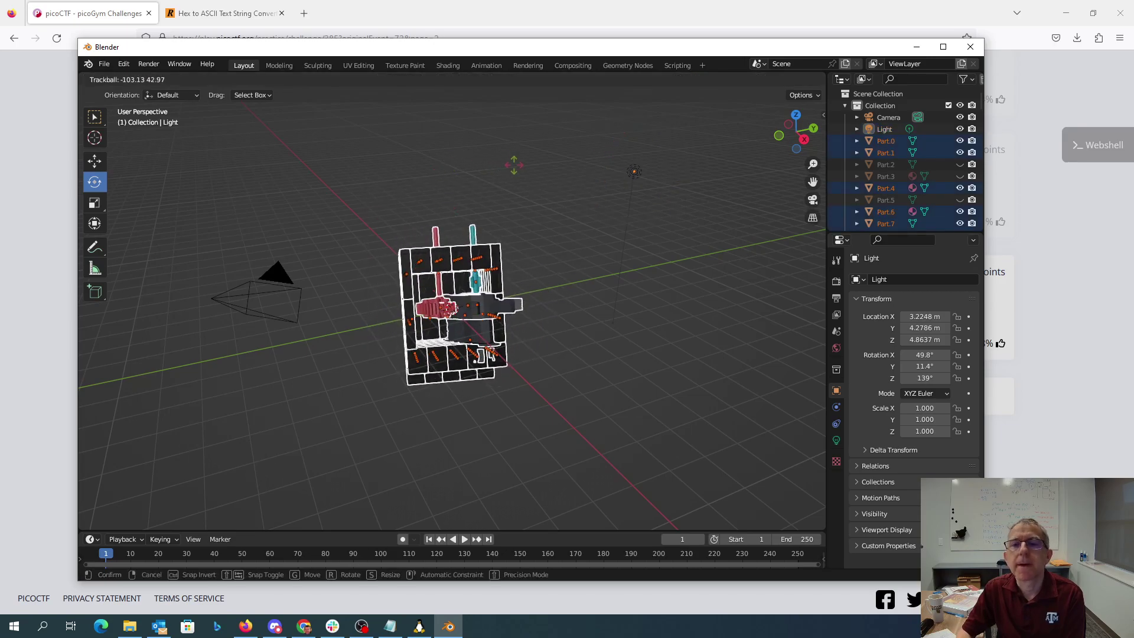
left_click(514, 166)
key("ctrl+z")
key("ctrl+z")
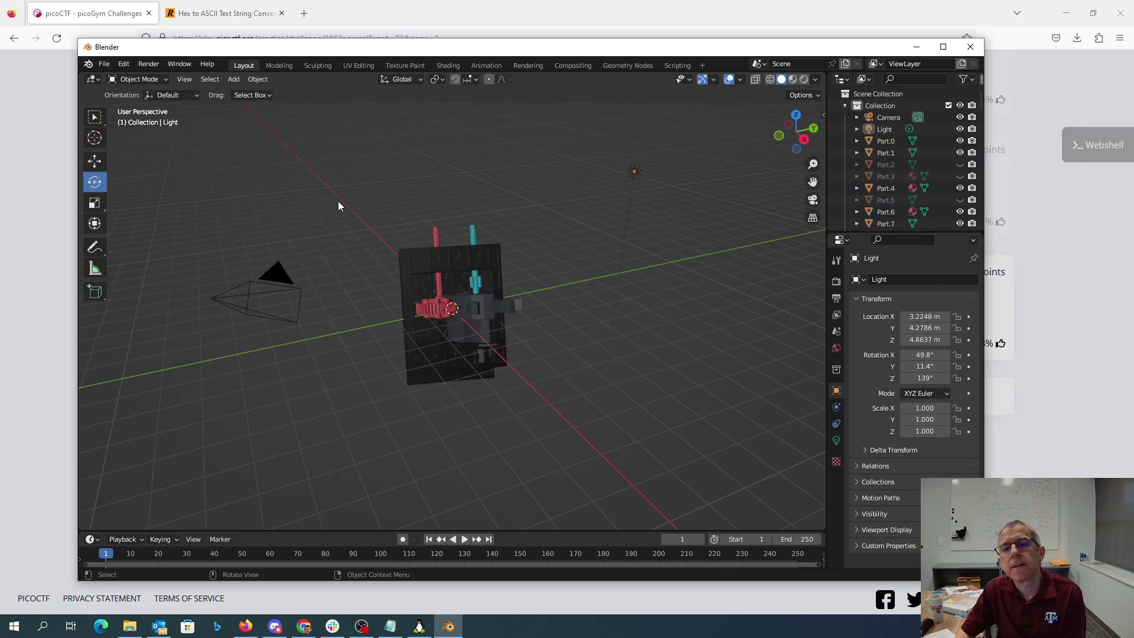
Step: Select all the visible parts and trackball-rotate them to tilt the open side of the gearbox toward the view
left_click_drag(338, 204, 625, 436)
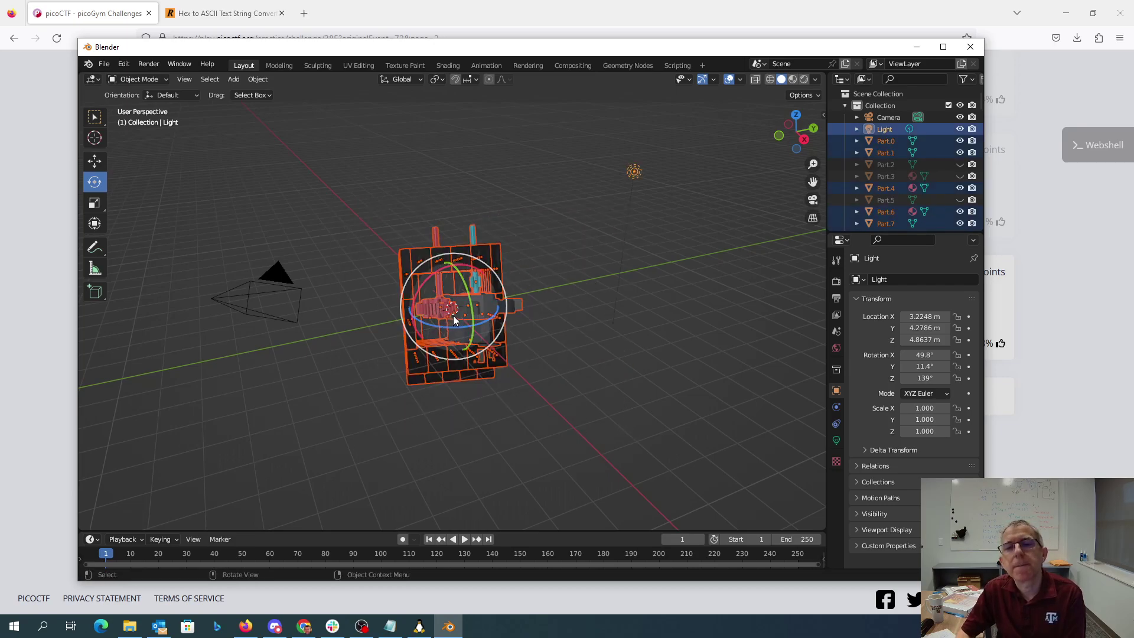
left_click_drag(454, 320, 446, 281)
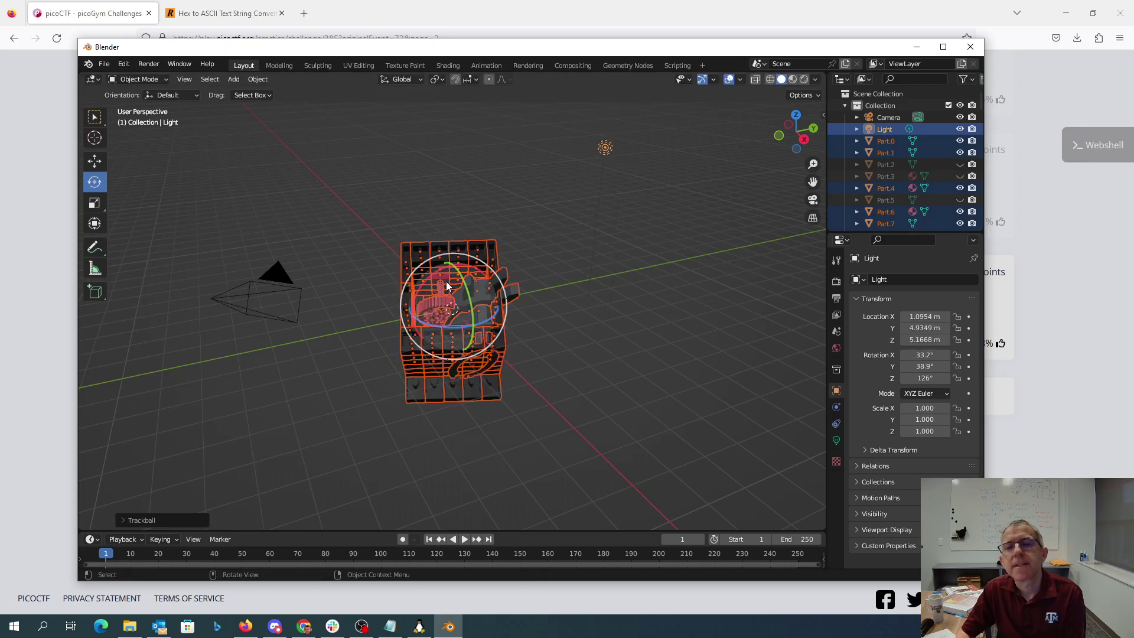
left_click(592, 281)
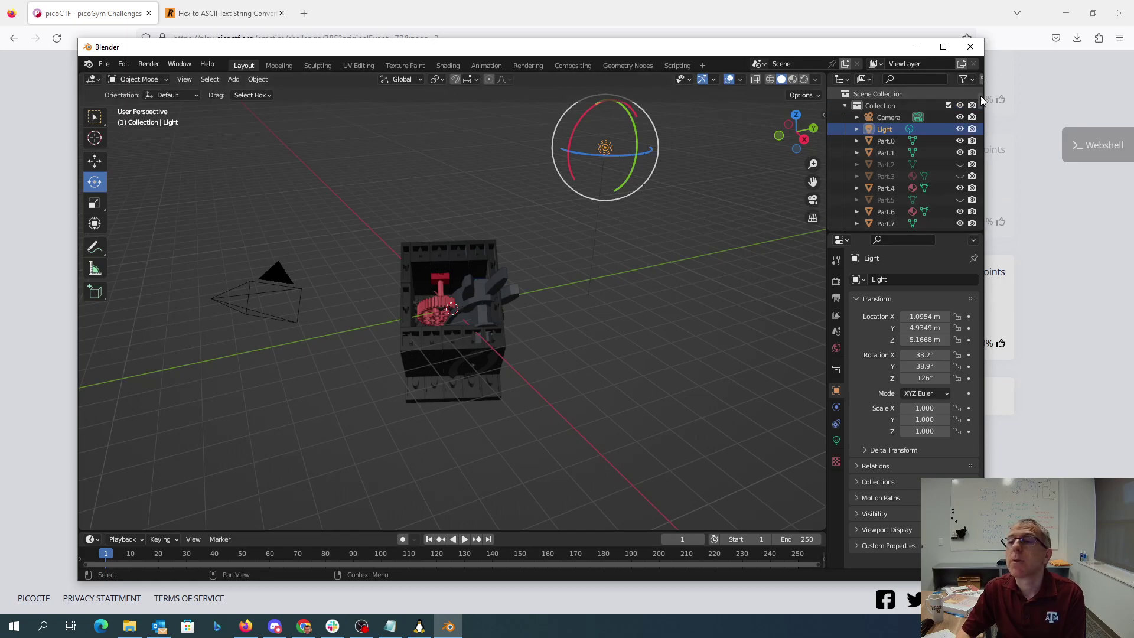
Step: Toggle the visibility of Part.6 and Part.7 off and on to identify each piece
scroll(981, 106, "down", 3)
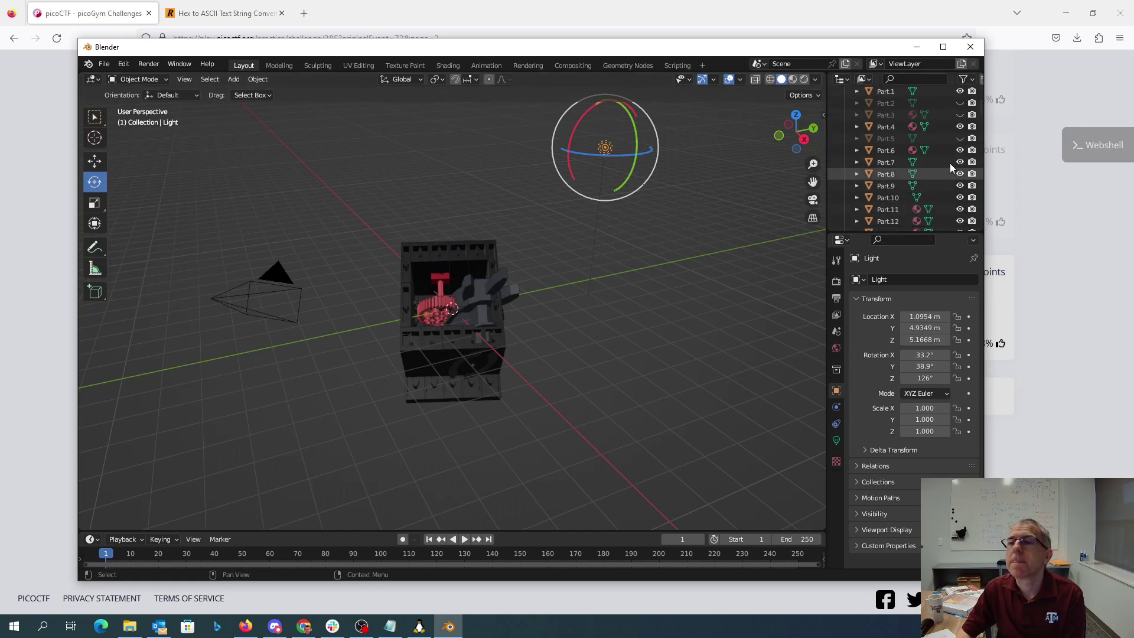
left_click(960, 151)
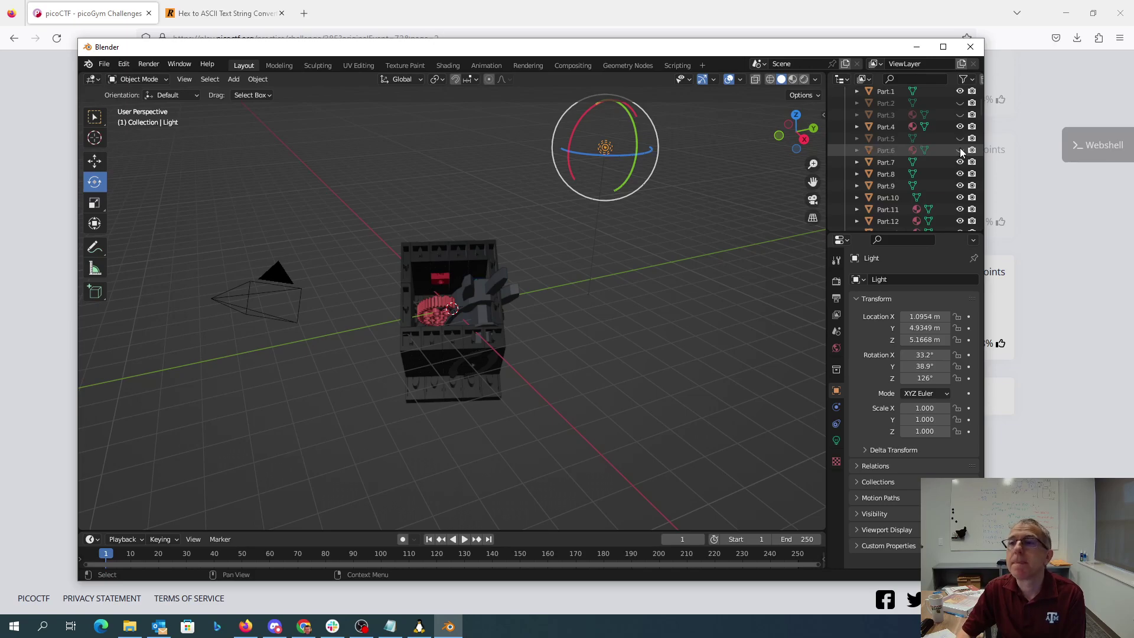
left_click(960, 150)
left_click(960, 162)
left_click(960, 161)
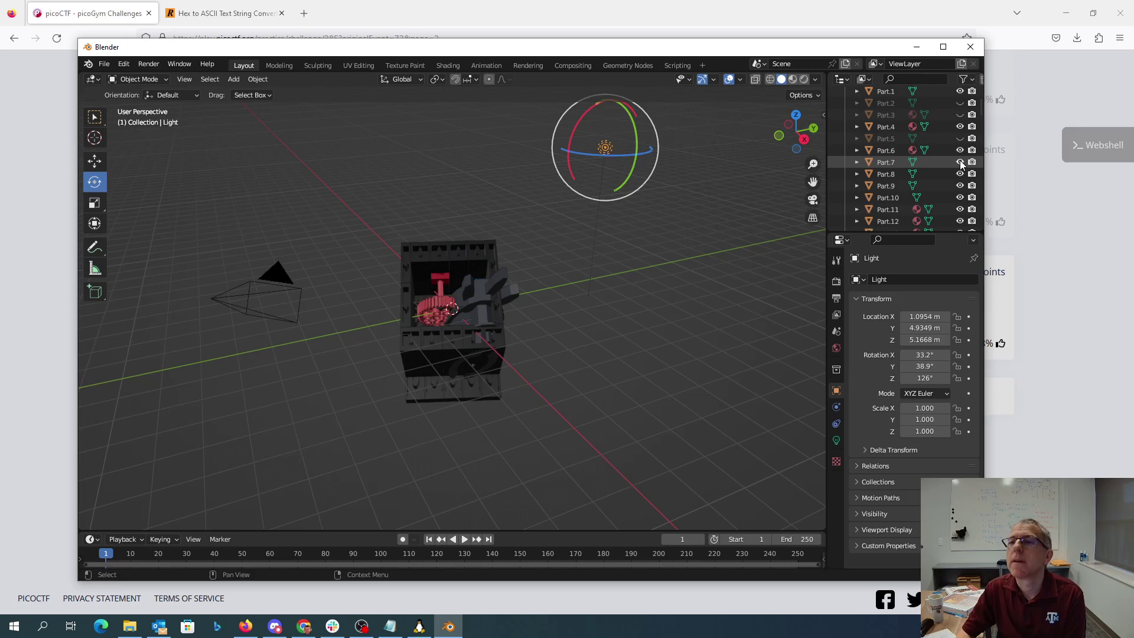
Step: Select the large red gear Part.7 and rotate it so its toothed face points toward the view
left_click(912, 163)
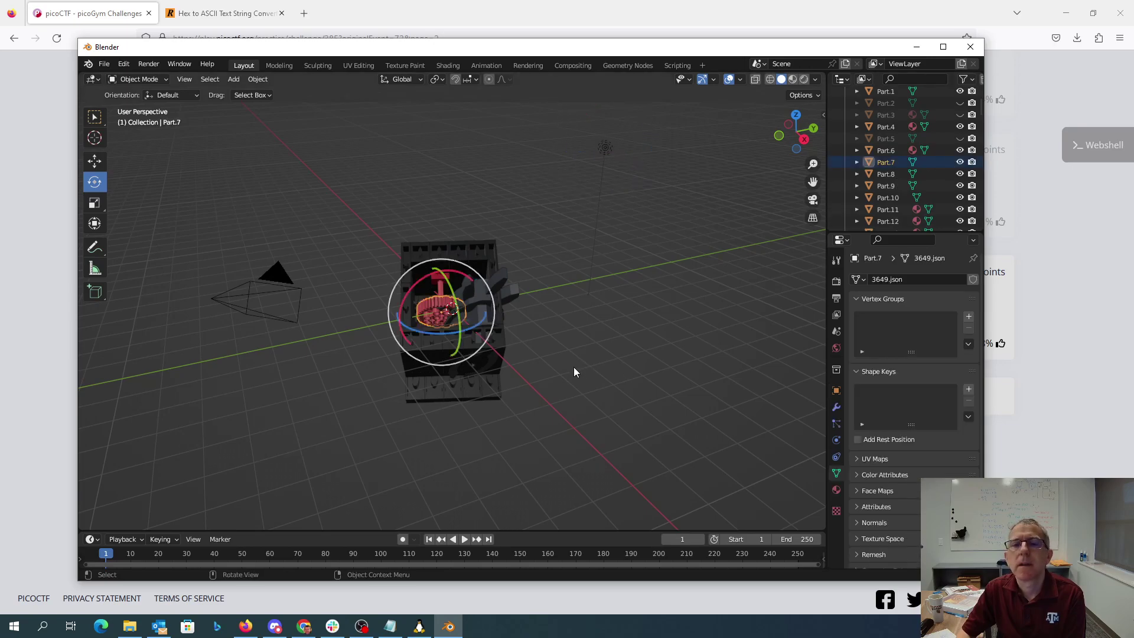
left_click_drag(462, 326, 464, 292)
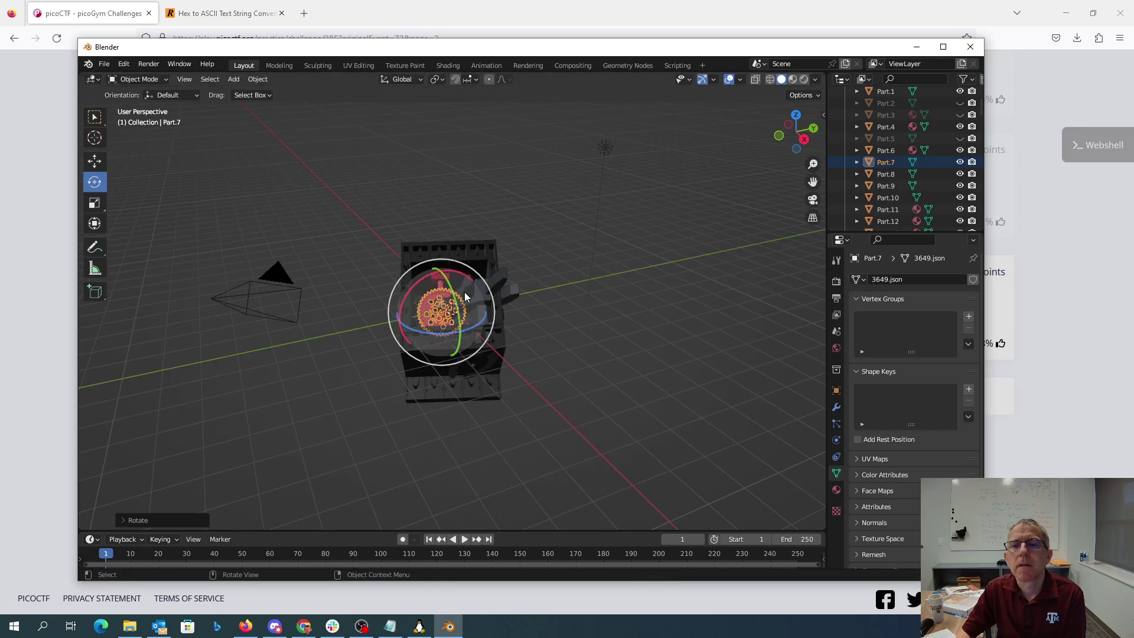
left_click(579, 324)
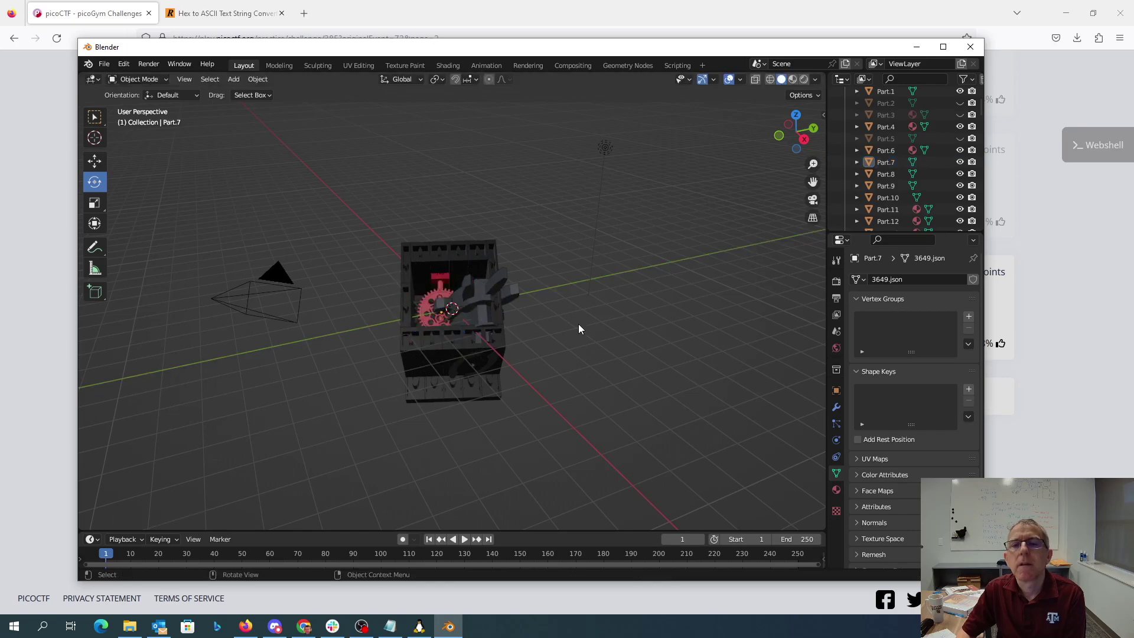
Step: Box-select the upper housing parts and move them well away from the large red gear with the Move tool
left_click(427, 311)
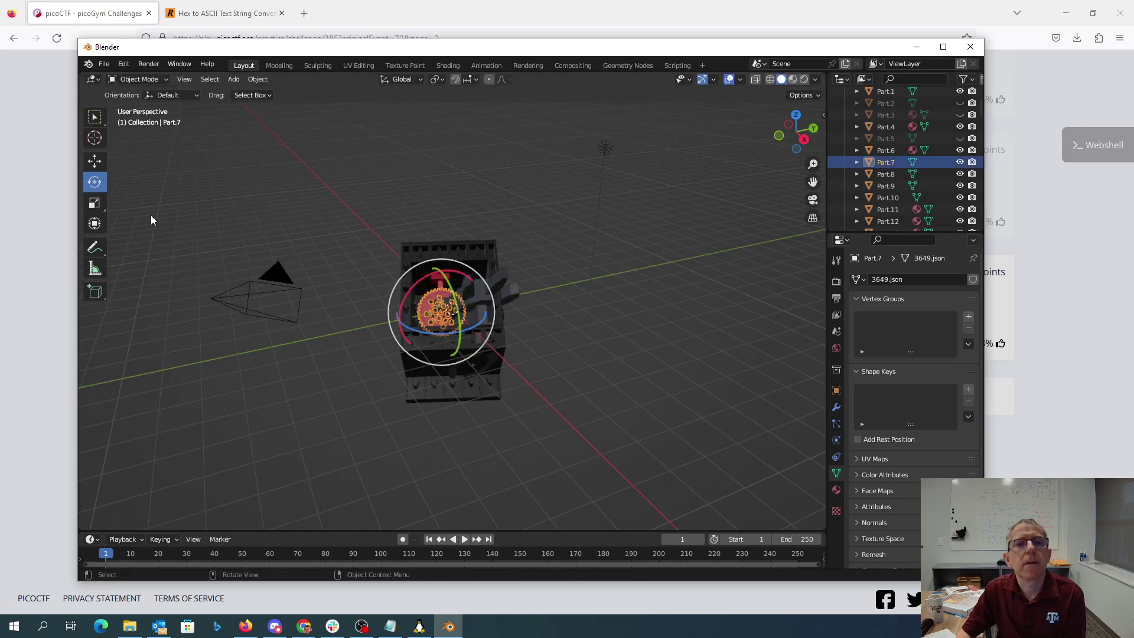
left_click(95, 161)
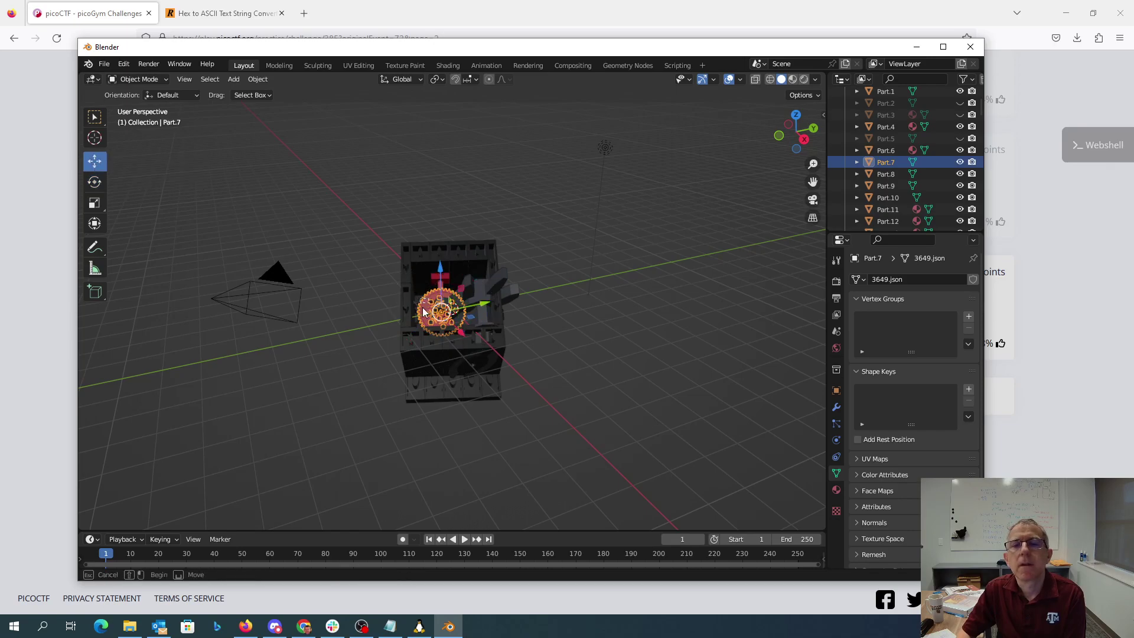
left_click(457, 328, "shift")
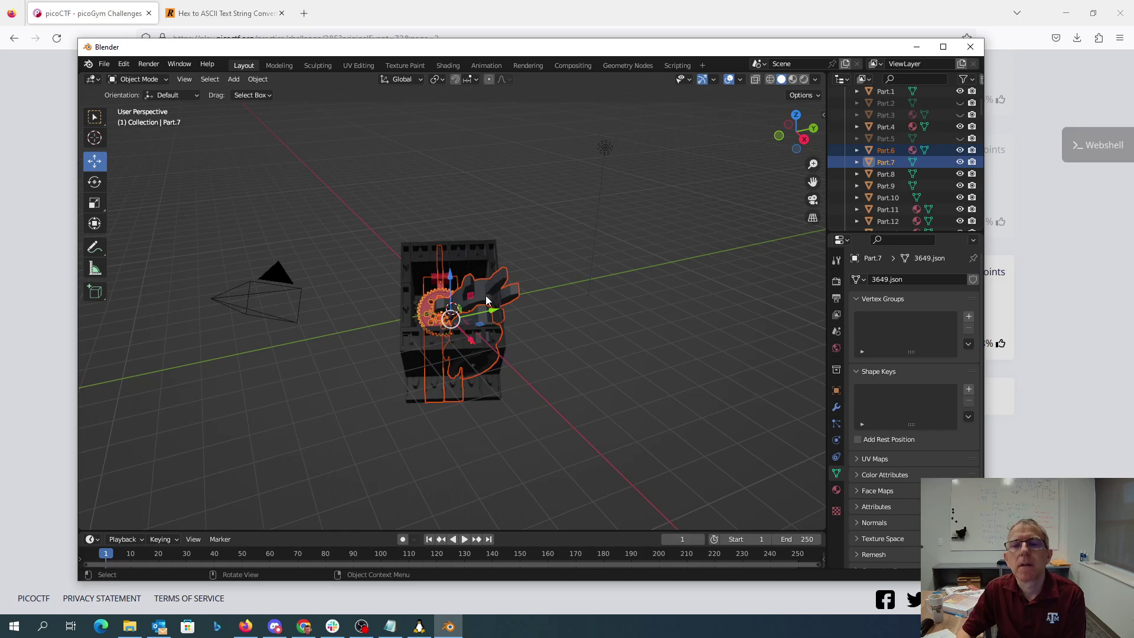
left_click_drag(486, 301, 599, 272)
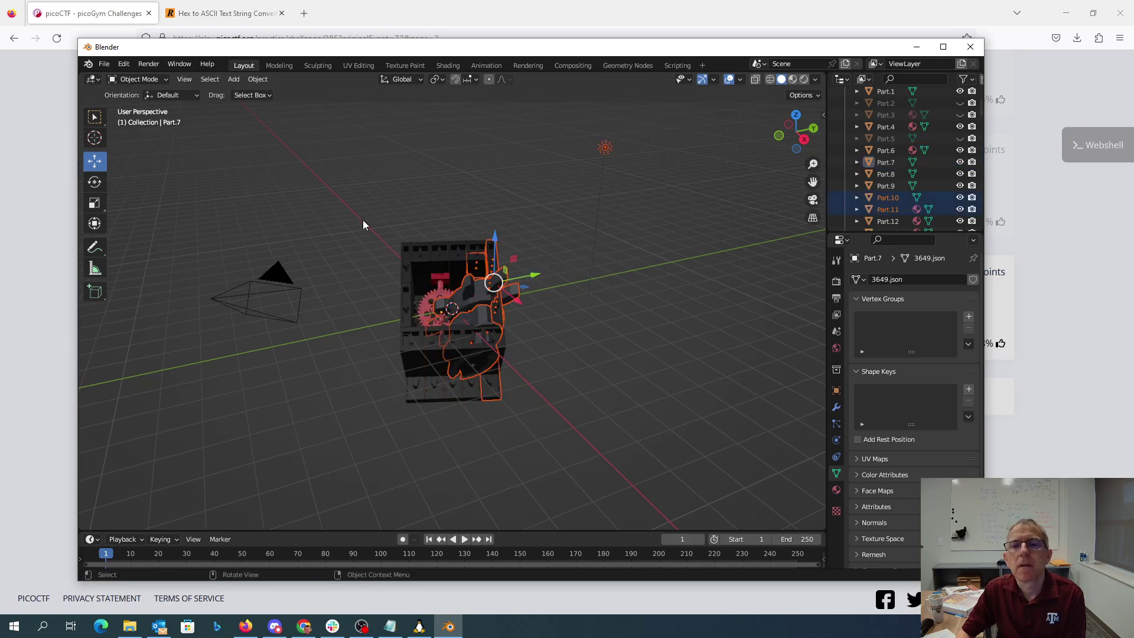
left_click_drag(362, 219, 553, 281)
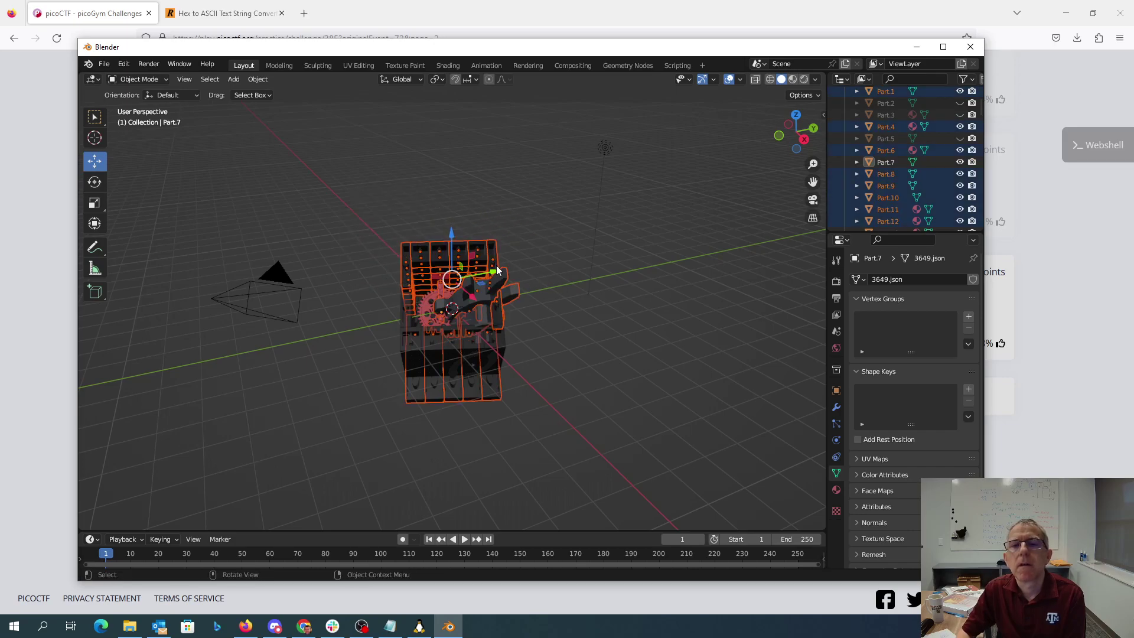
left_click_drag(452, 279, 623, 250)
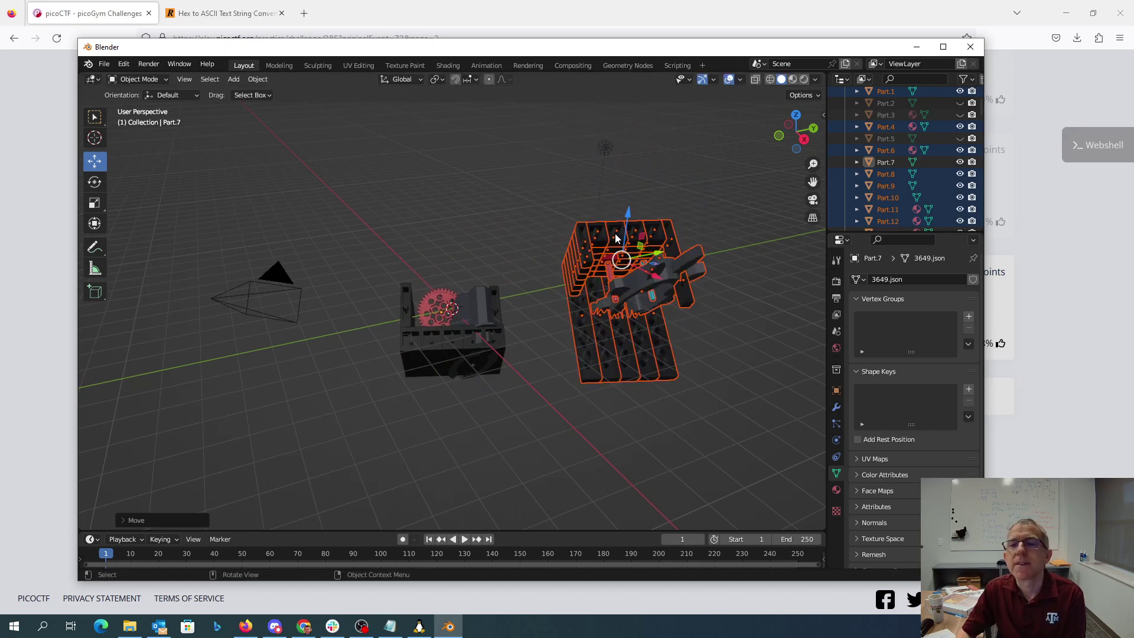
Step: Trackball-rotate the separated housing parts so the blue gear inside them can be seen
left_click(96, 183)
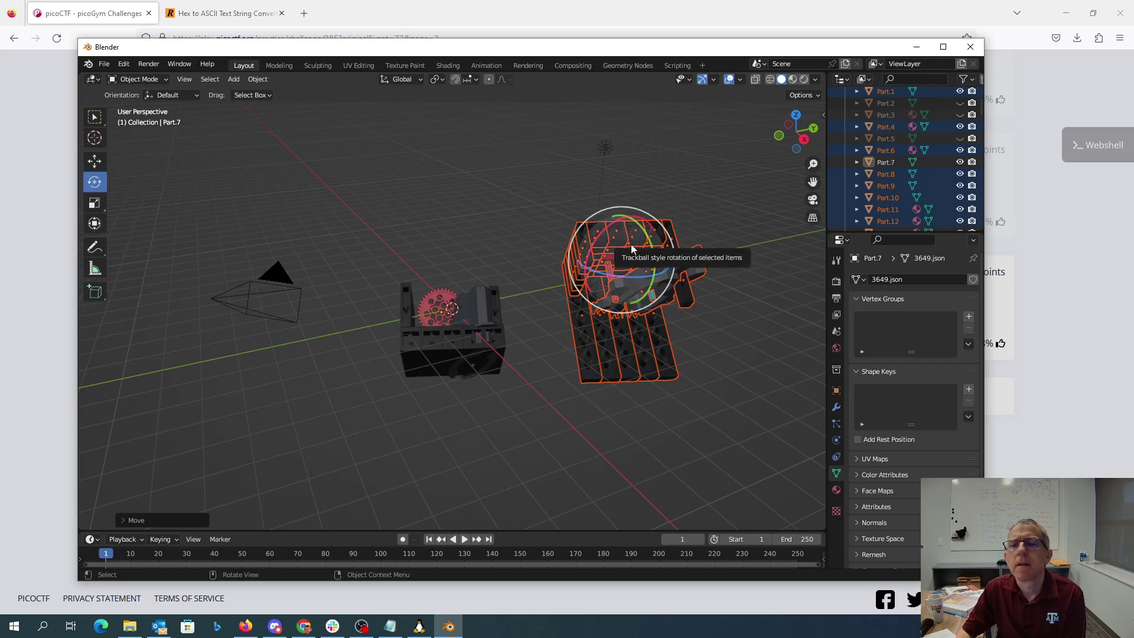
left_click_drag(631, 244, 603, 237)
key("Escape")
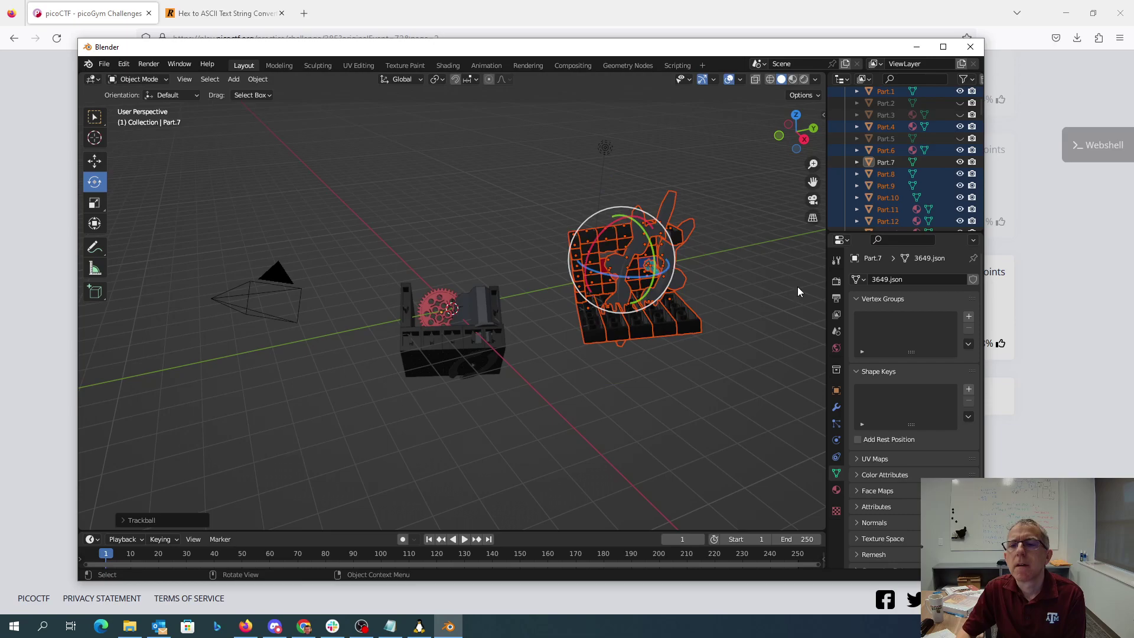
left_click(801, 289)
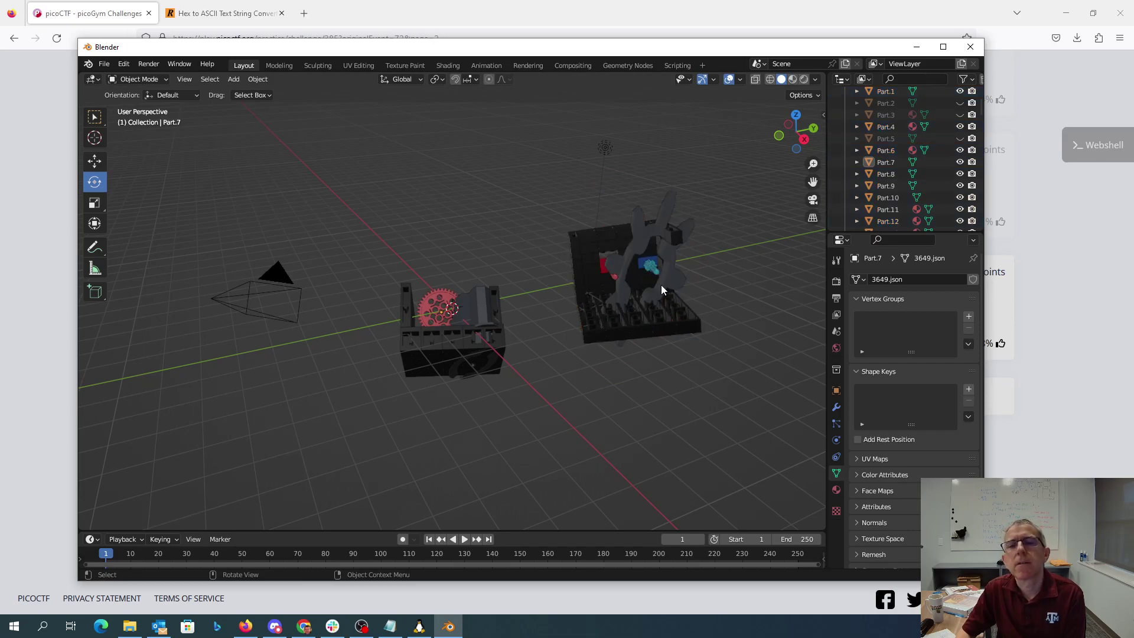
Step: Move the large red gear Part.7 straight up, clear of the remaining housing
left_click(440, 300)
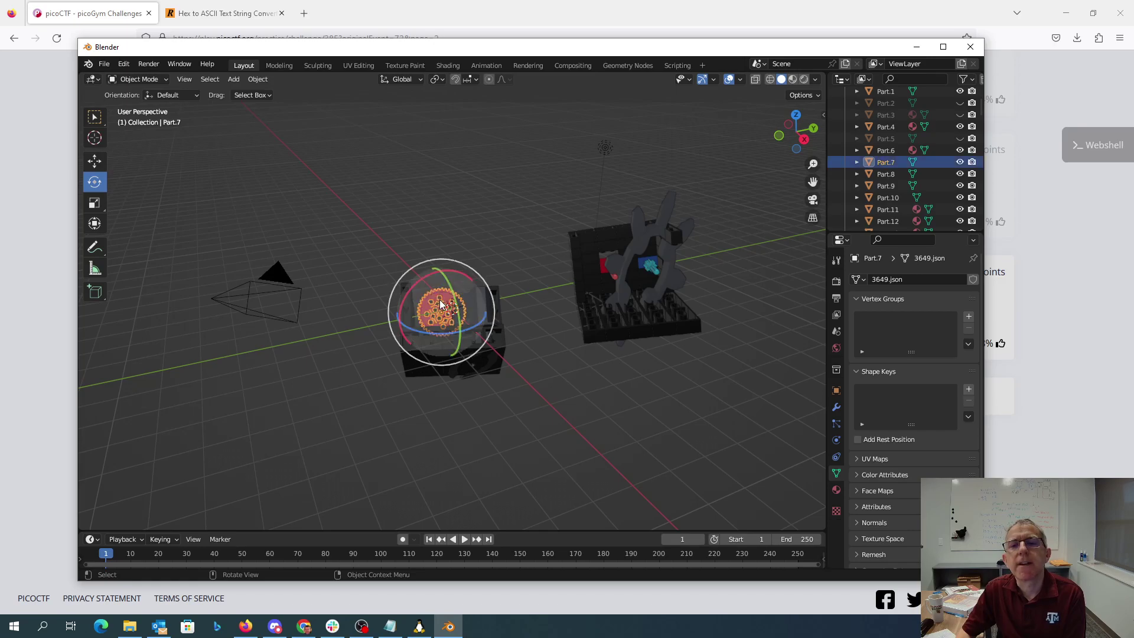
left_click(95, 160)
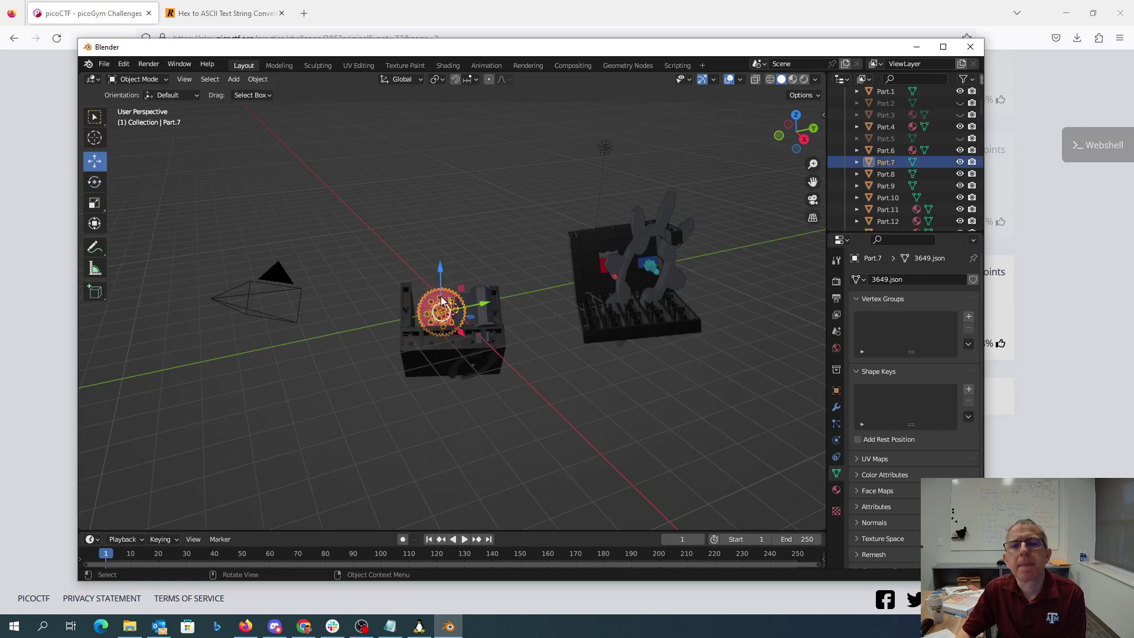
left_click_drag(441, 270, 402, 163)
left_click(536, 234)
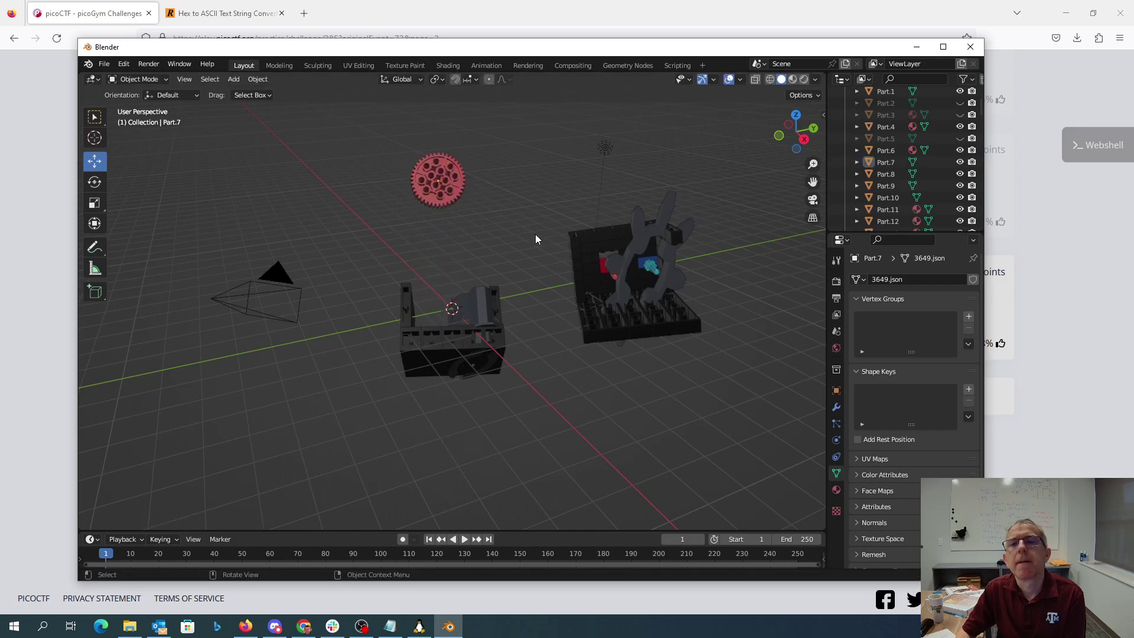
Step: Move the blue axle Part.12 and the small blue gear Part.14 out of the housing, next to the raised red gear
left_click(655, 269)
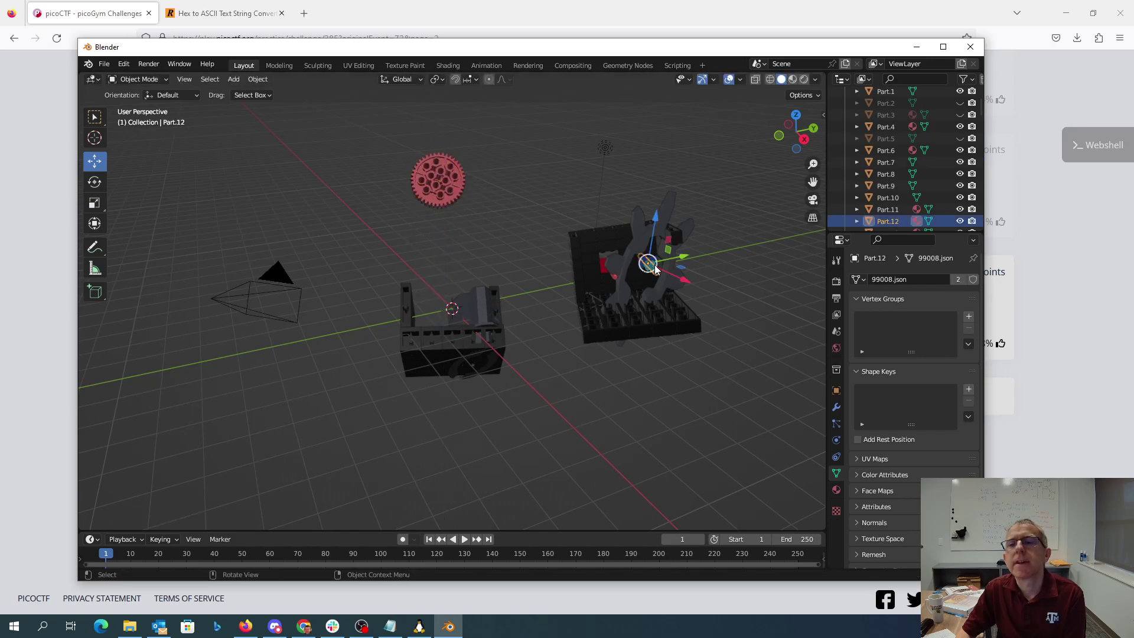
left_click_drag(655, 270, 511, 162)
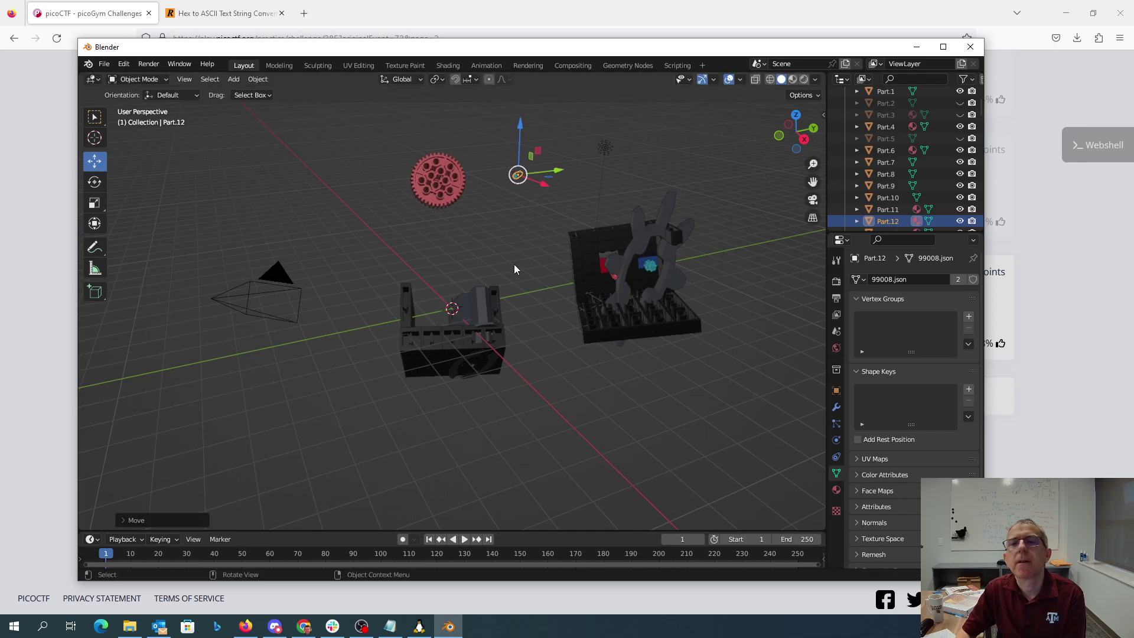
left_click(520, 241)
left_click(650, 272)
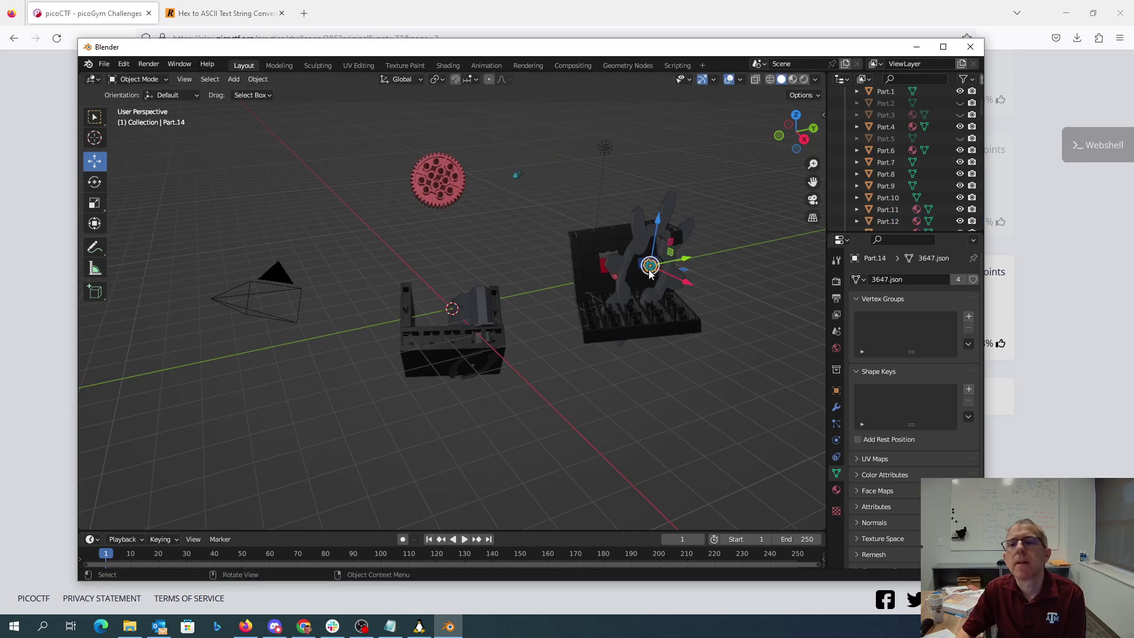
left_click_drag(650, 271, 513, 169)
left_click(514, 226)
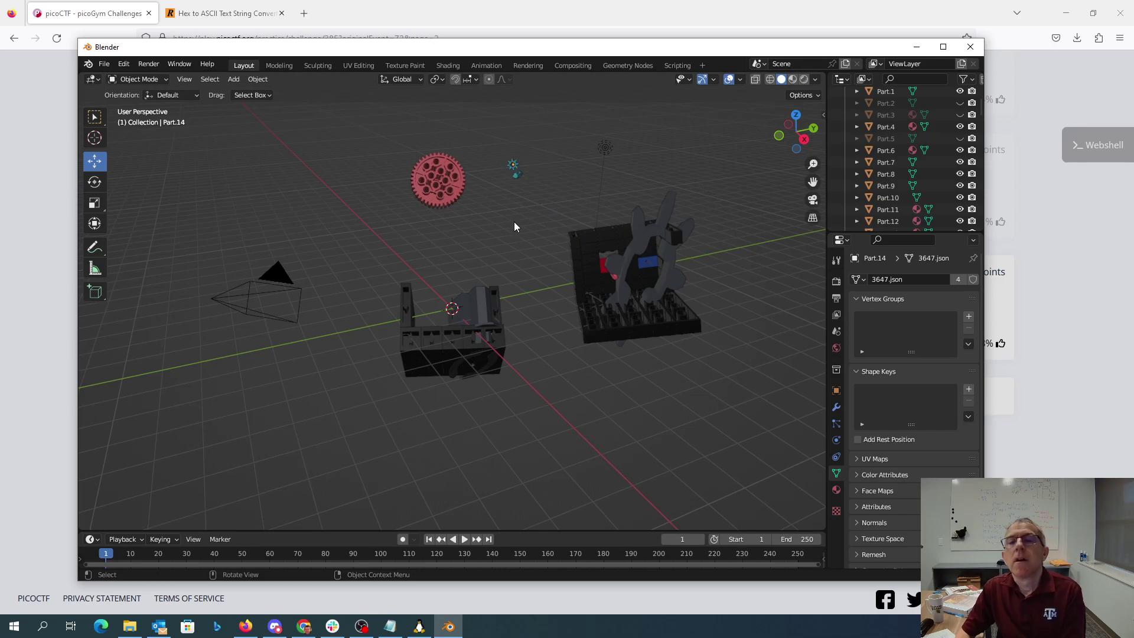
Step: Select the separated red and blue gears and enlarge them with the Scale tool to compare their tooth counts
left_click_drag(342, 123, 598, 250)
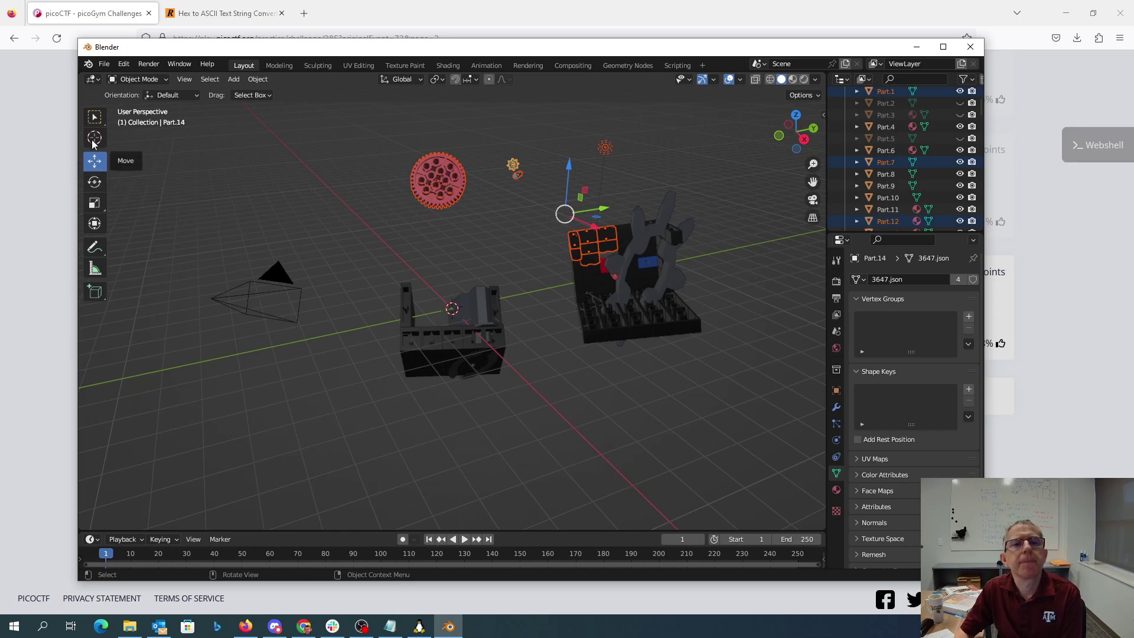
left_click(95, 209)
left_click_drag(302, 114, 566, 214)
left_click(474, 193)
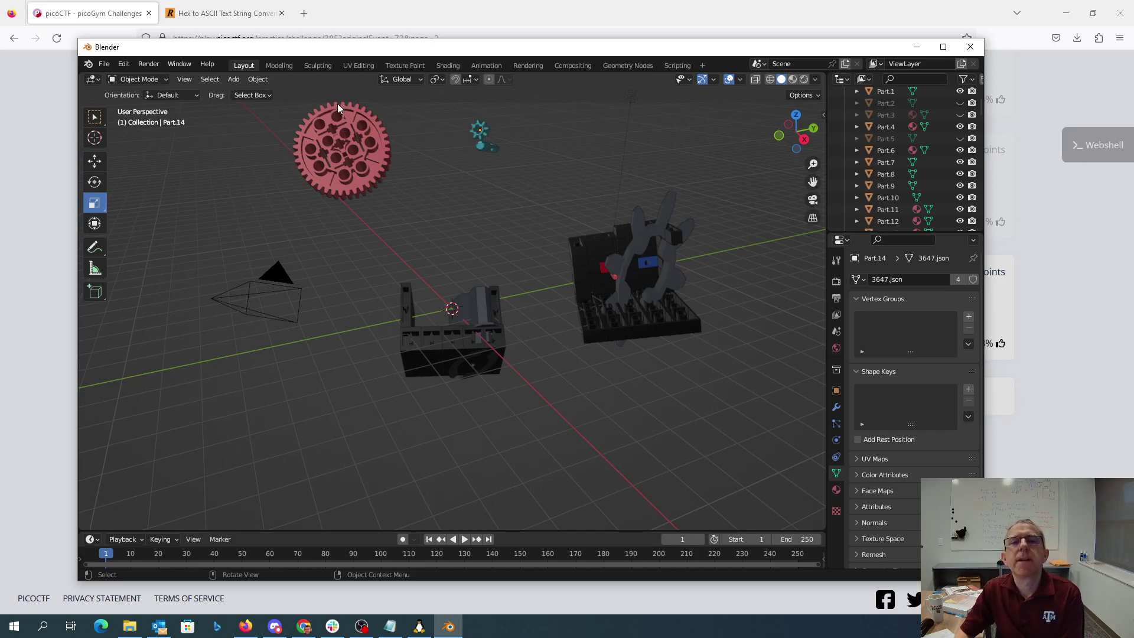
left_click(371, 116)
left_click(471, 129)
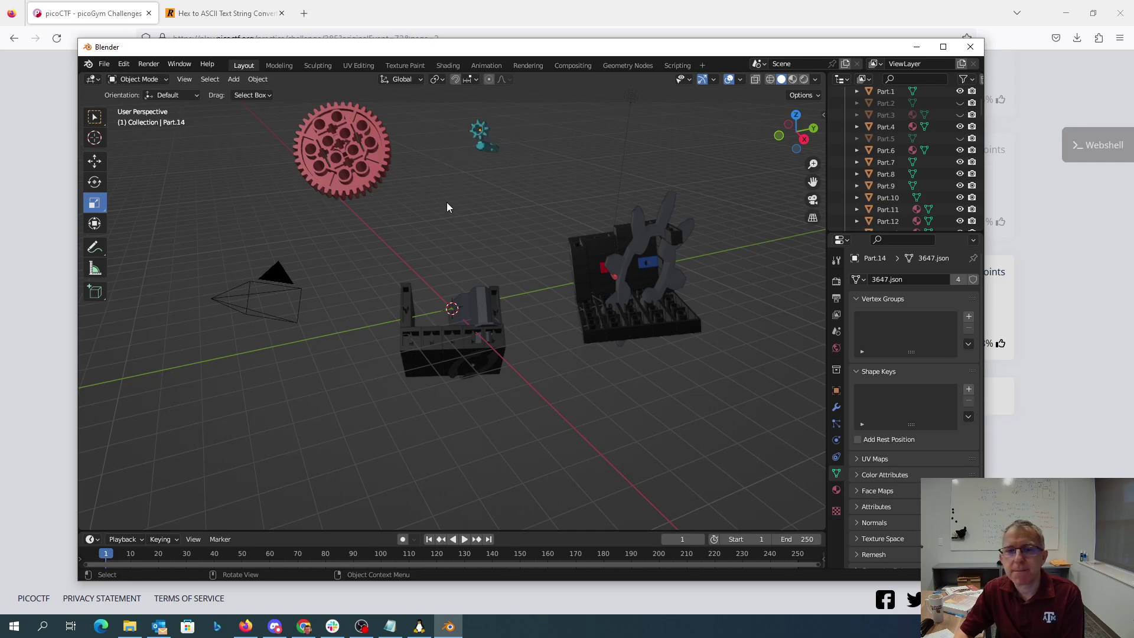
Step: Switch to Notepad and copy the full number in input(2).txt
left_click(390, 627)
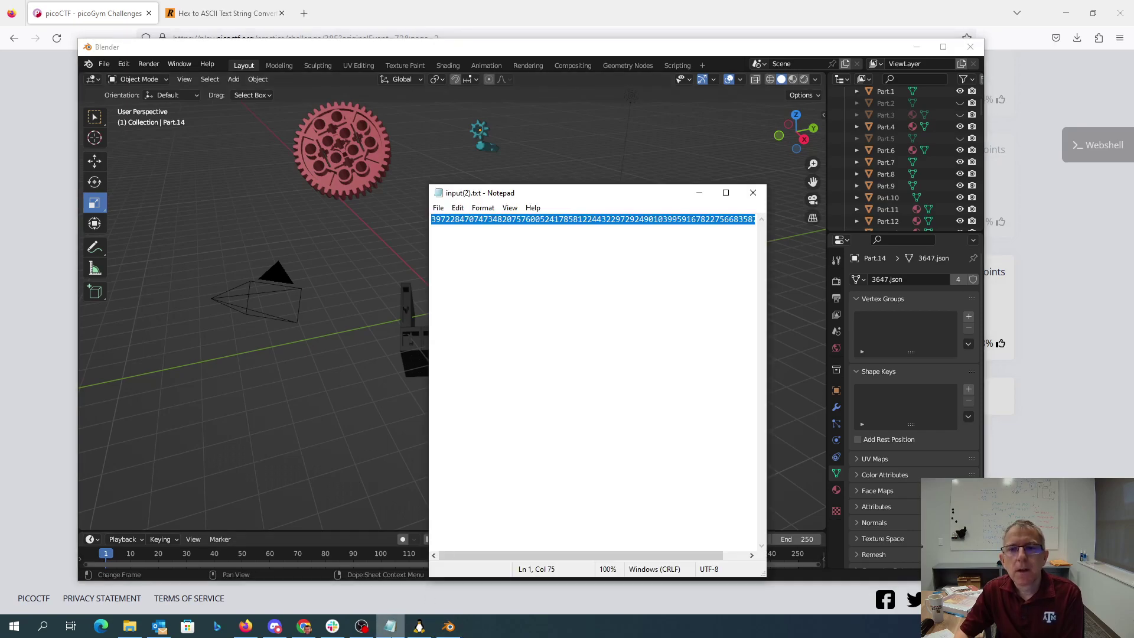
right_click(514, 217)
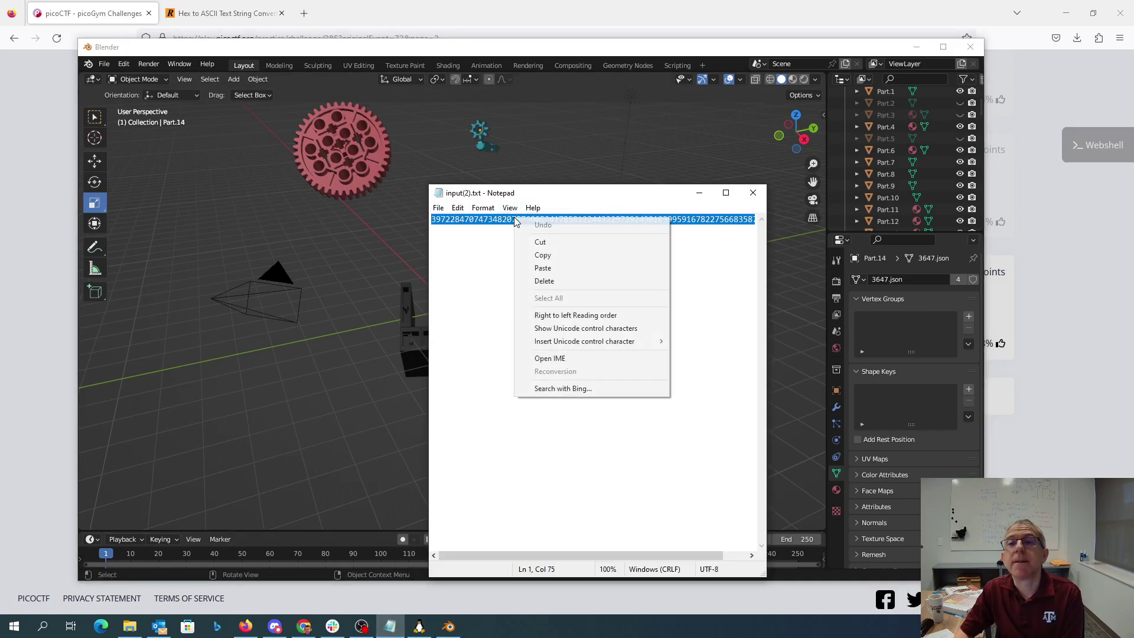
left_click(552, 254)
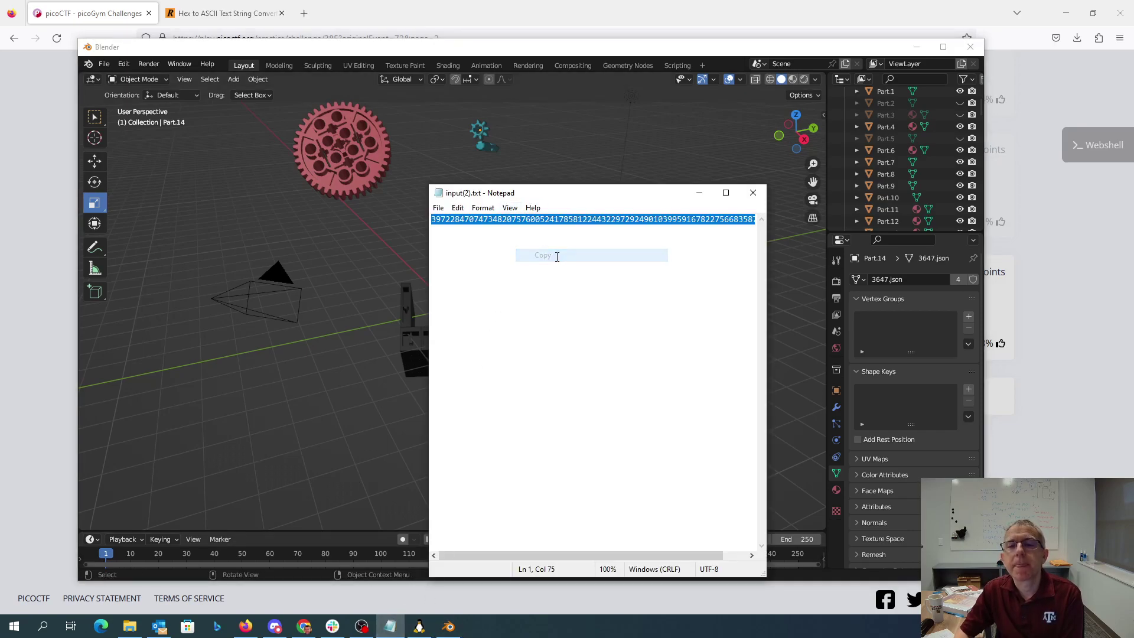
Step: Switch to the Linux terminal and start an interactive python3 session
left_click(419, 626)
type("p")
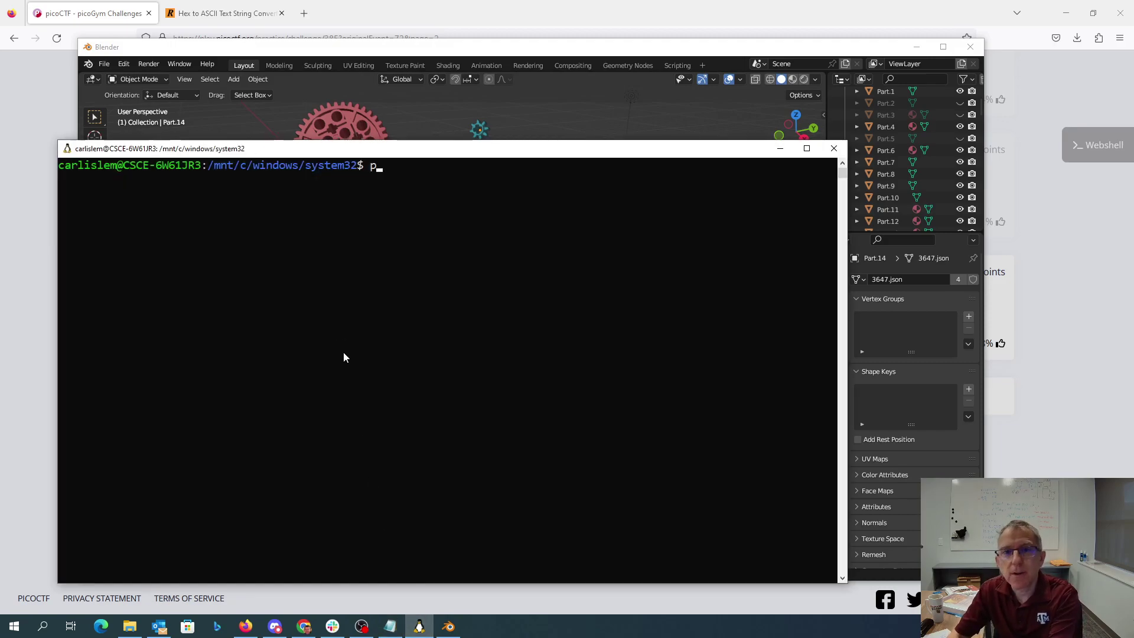
type("ython3")
key("Return")
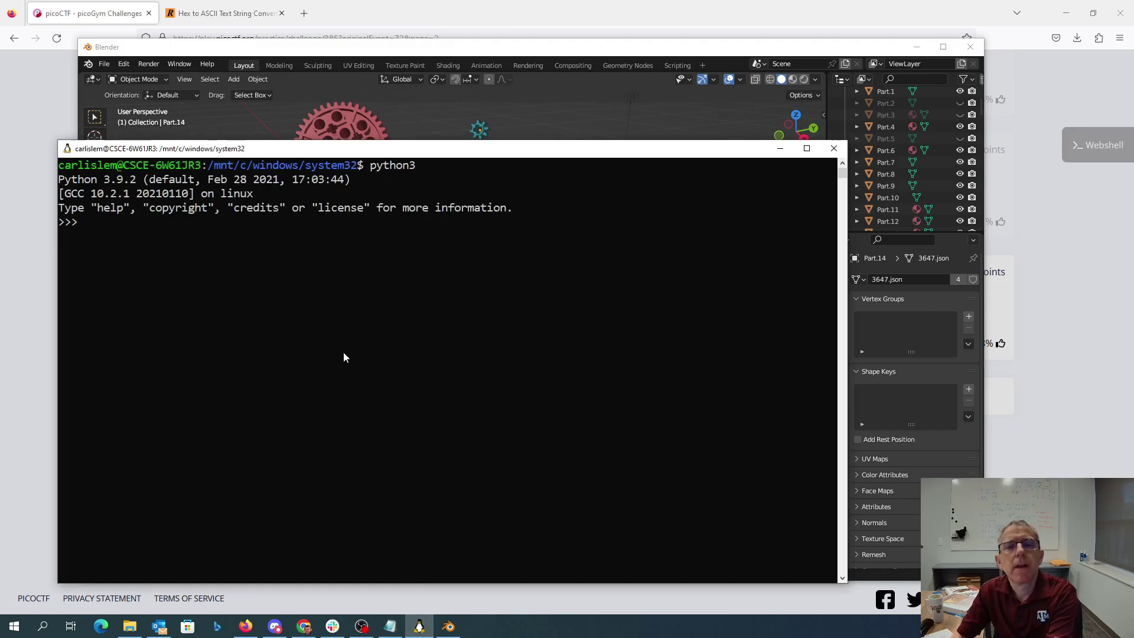
Step: Paste the copied input number into Python and multiply it by 5
right_click(339, 345)
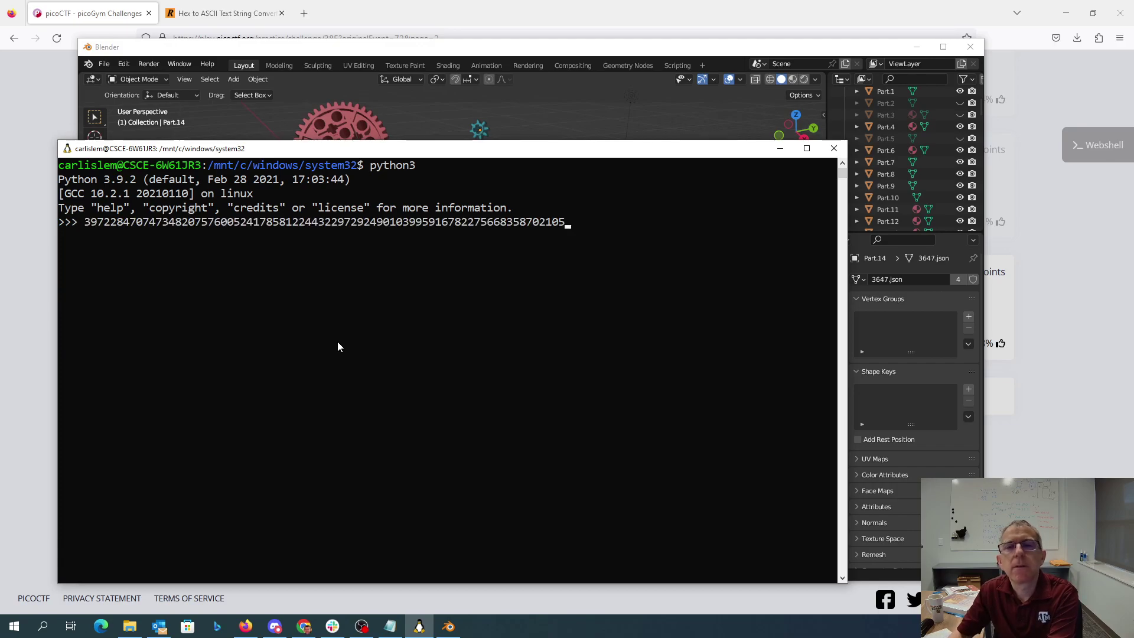
type("*5")
key("Return")
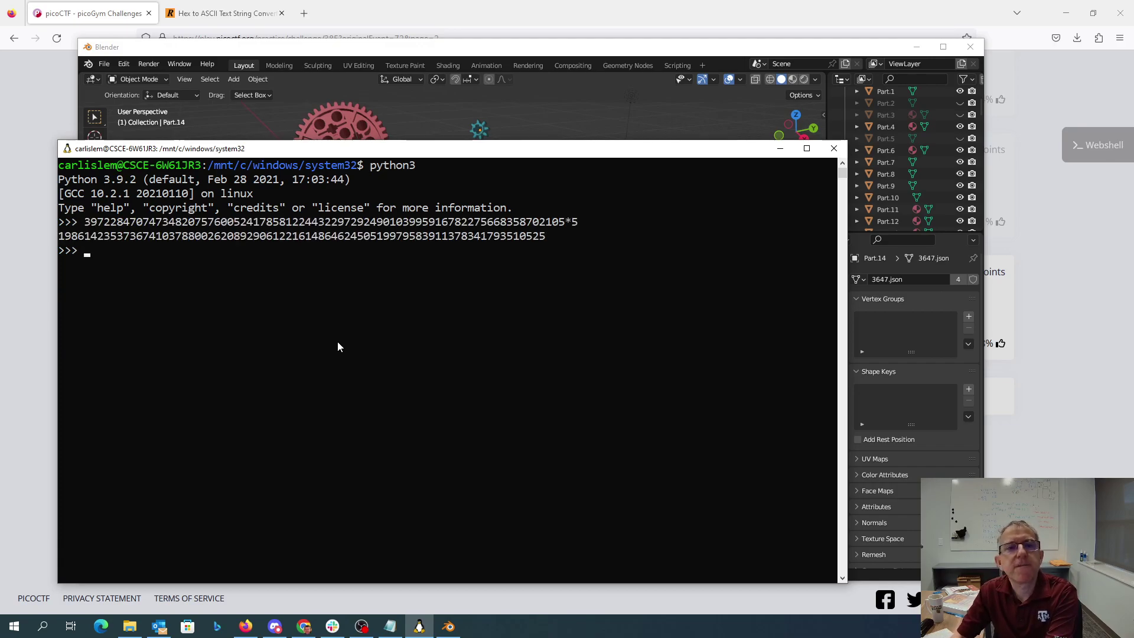
Step: Convert the multiplication result to hexadecimal with Python's hex() function, reusing the copied product as its argument
type("hex(")
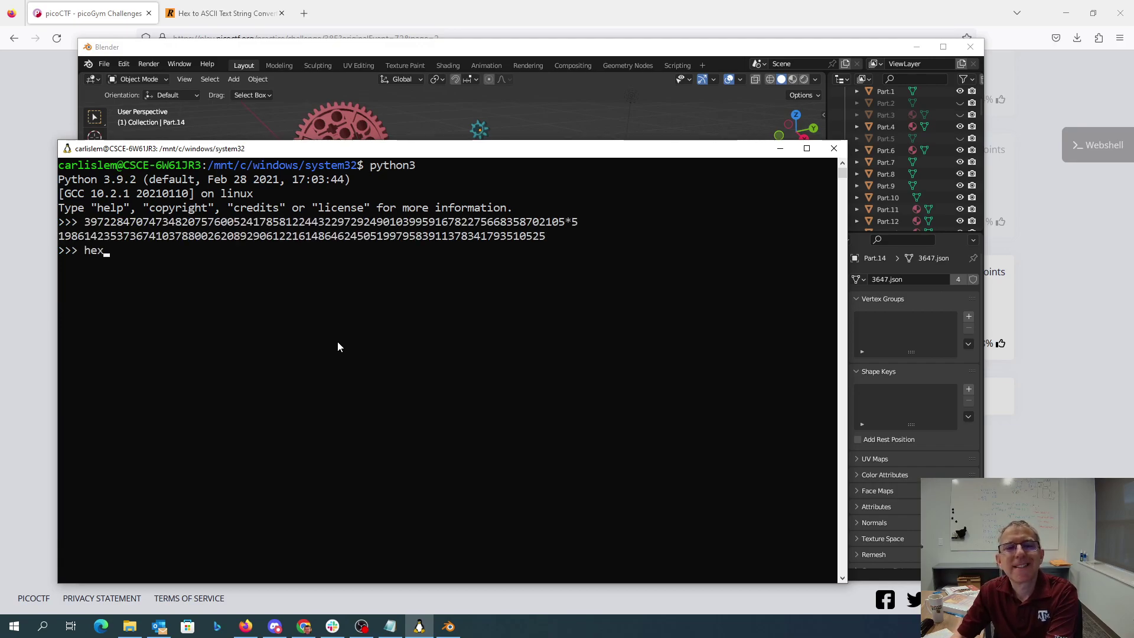
double_click(225, 236)
key("ctrl+c")
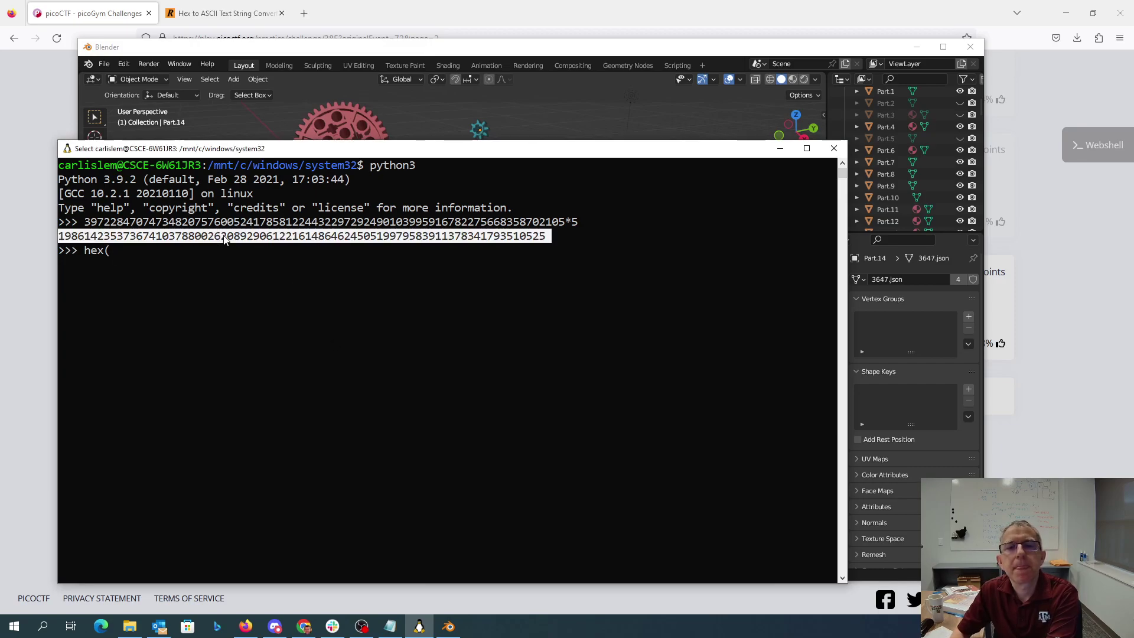
key("ctrl+v")
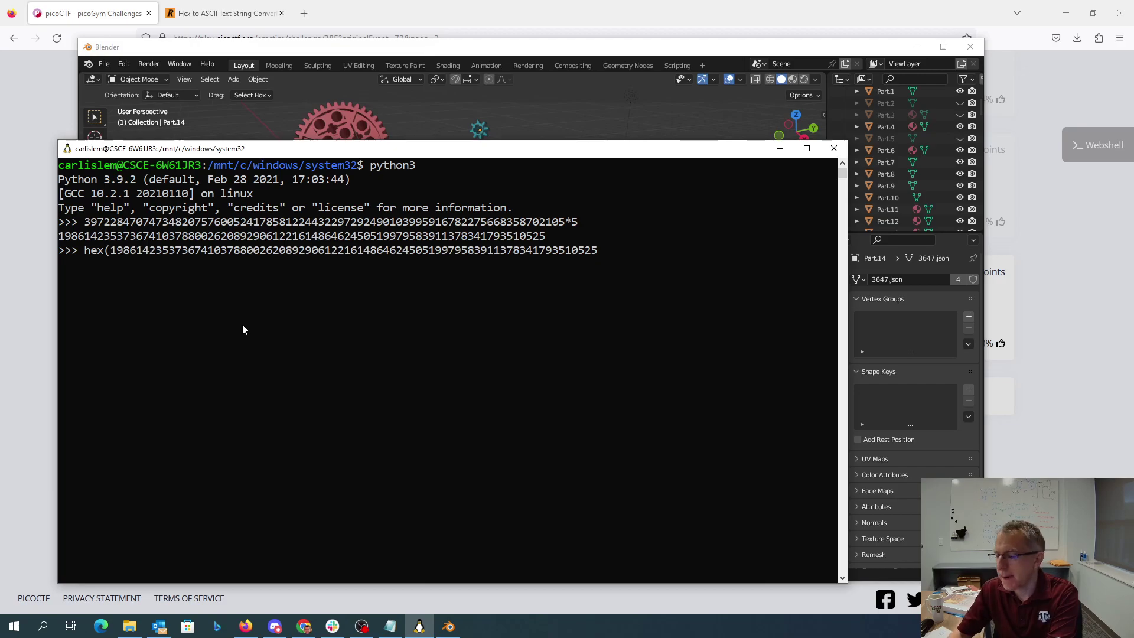
type(")")
key("Return")
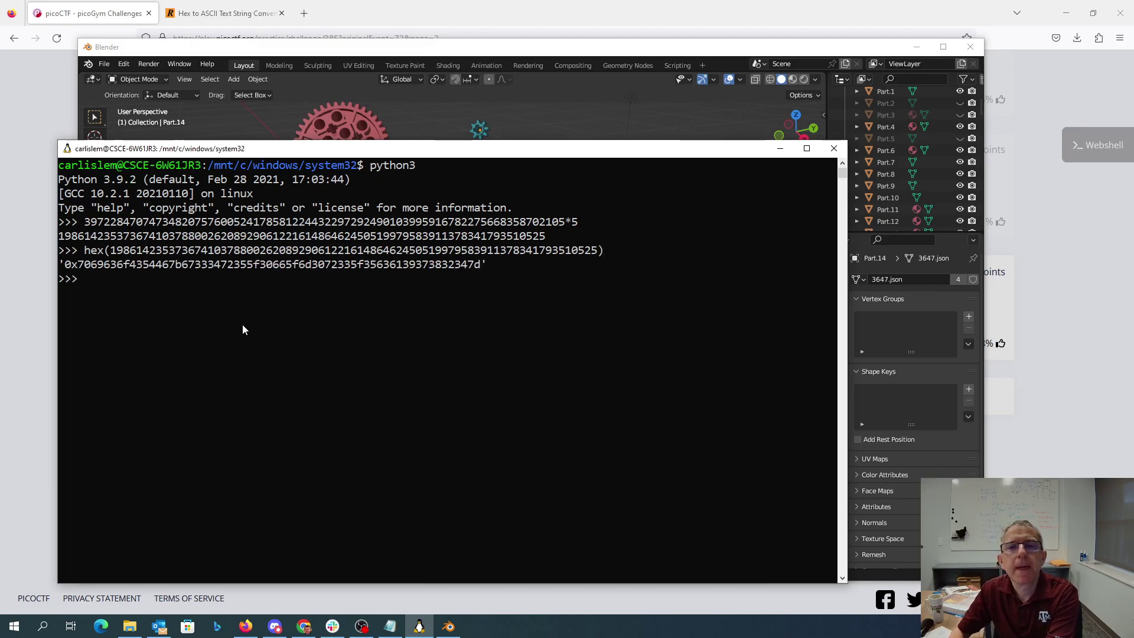
Step: Copy the hex digits without the 0x prefix and convert them to ASCII text in the RapidTables Hex to ASCII converter
left_click_drag(78, 264, 477, 271)
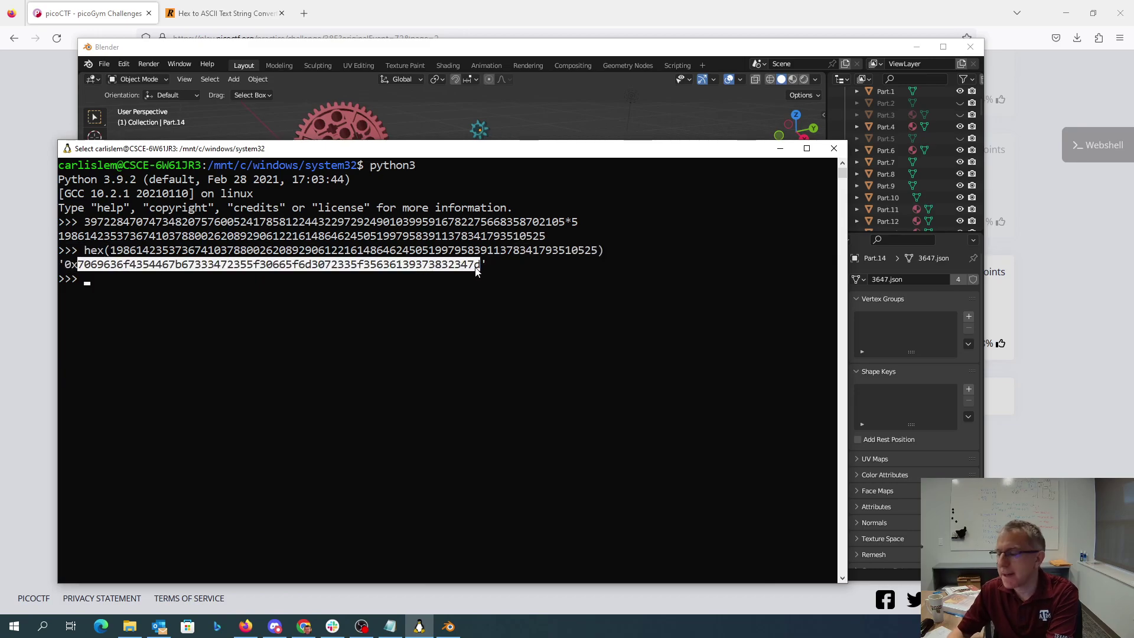
key("ctrl+c")
left_click(221, 13)
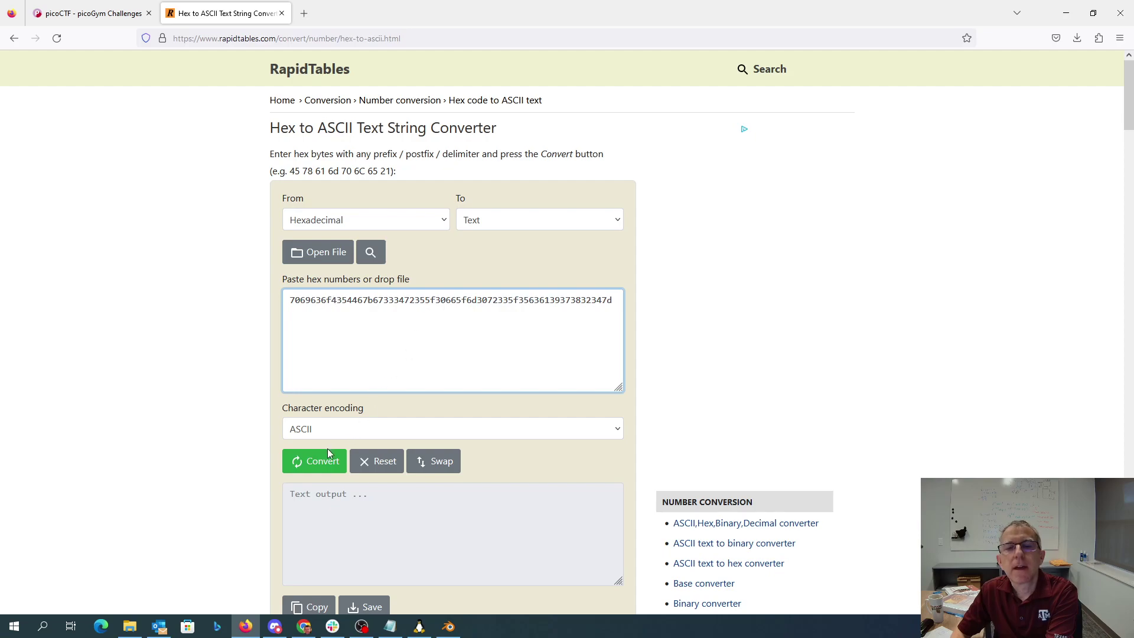
left_click(311, 463)
Step: Copy the decoded picoCTF flag from the text output and submit it for the Virtual Machine 0 challenge on the picoCTF page
left_click_drag(463, 501, 255, 519)
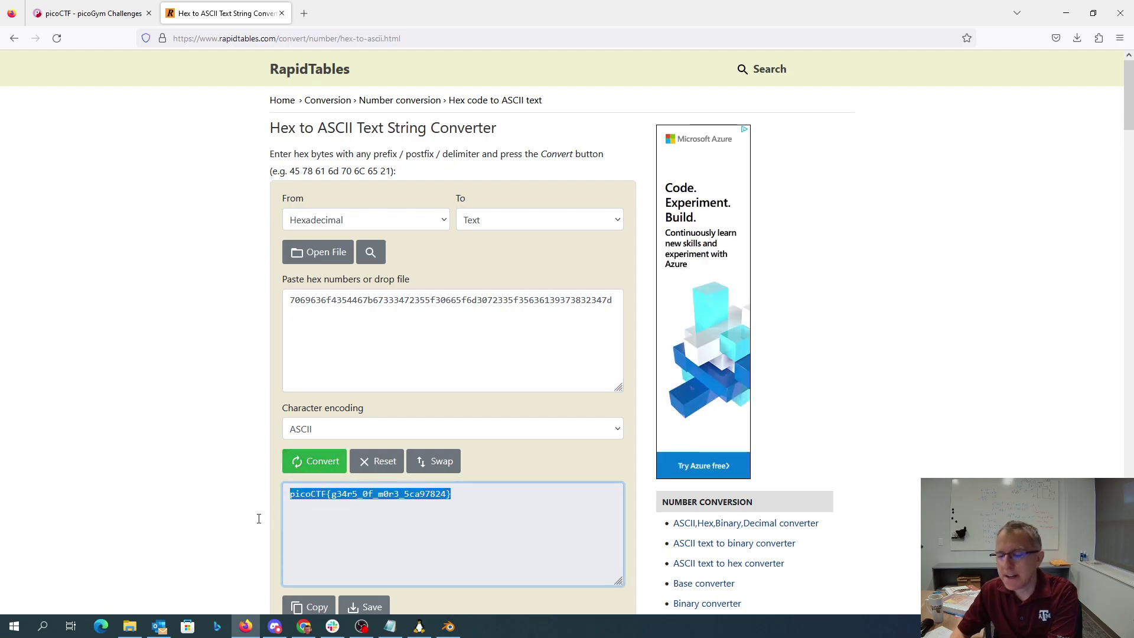
left_click(90, 13)
left_click(397, 464)
key("ctrl+v")
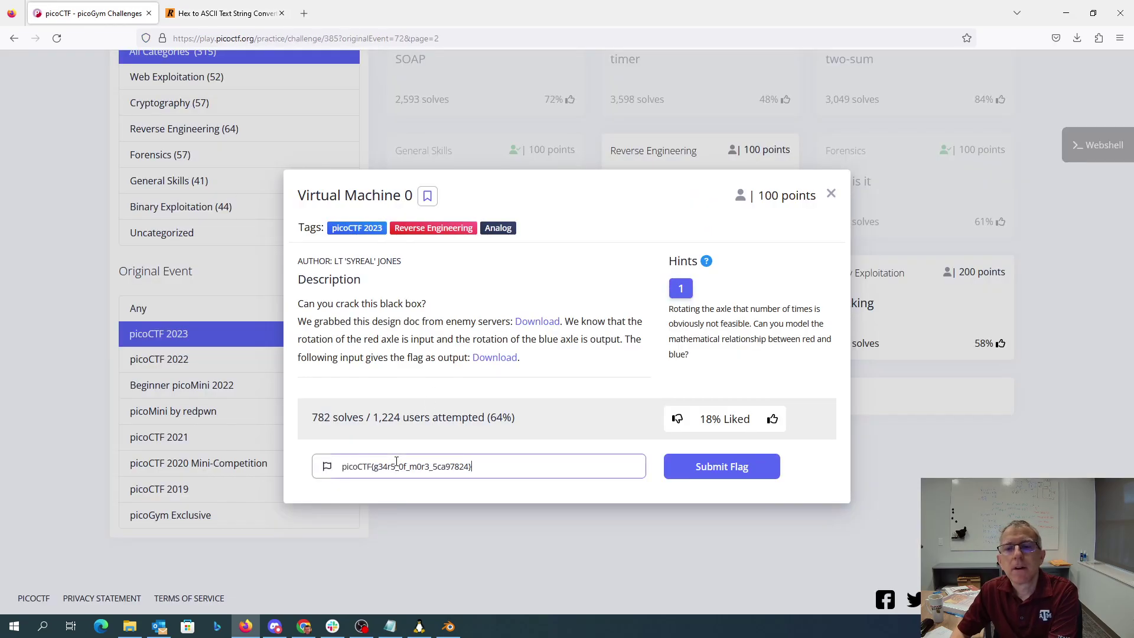
left_click(706, 468)
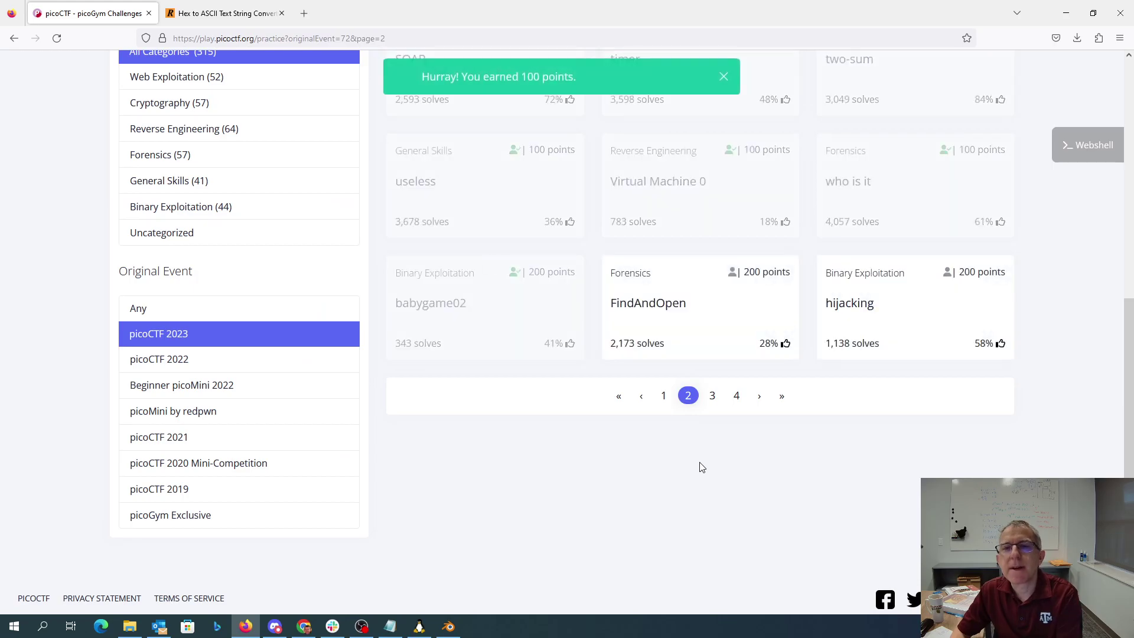
Step: Switch back to Blender to view the gear model
left_click(449, 626)
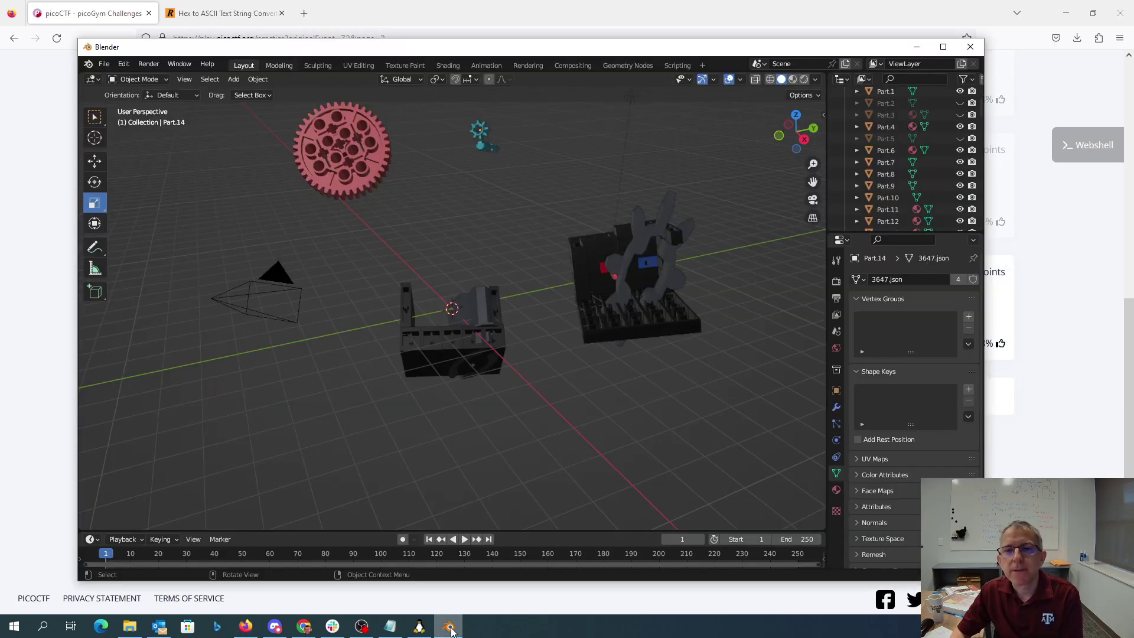